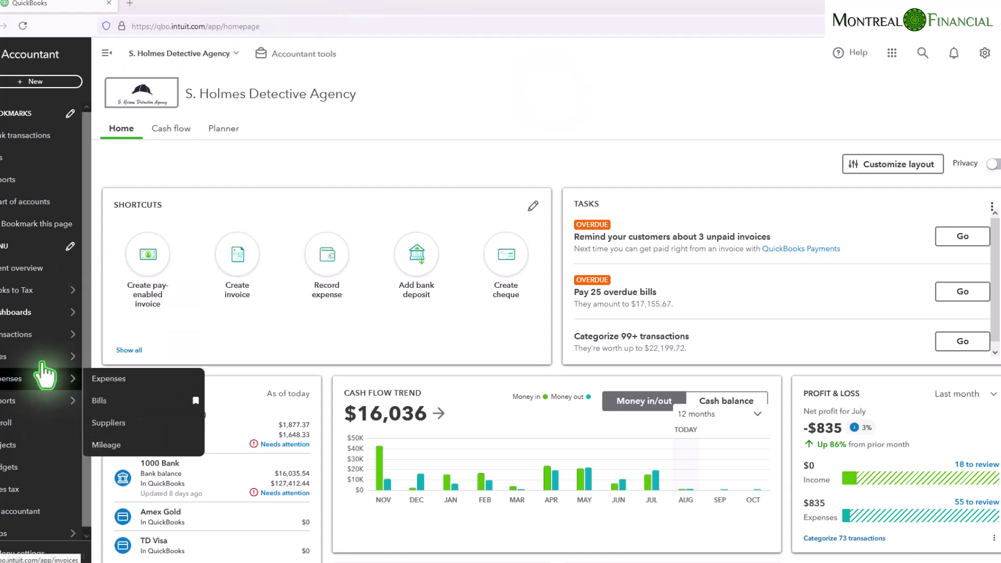
Open the Sales Invoices list and review all 12 invoices, $35,191.00 unpaid and overdue.
mouse_move(43, 363)
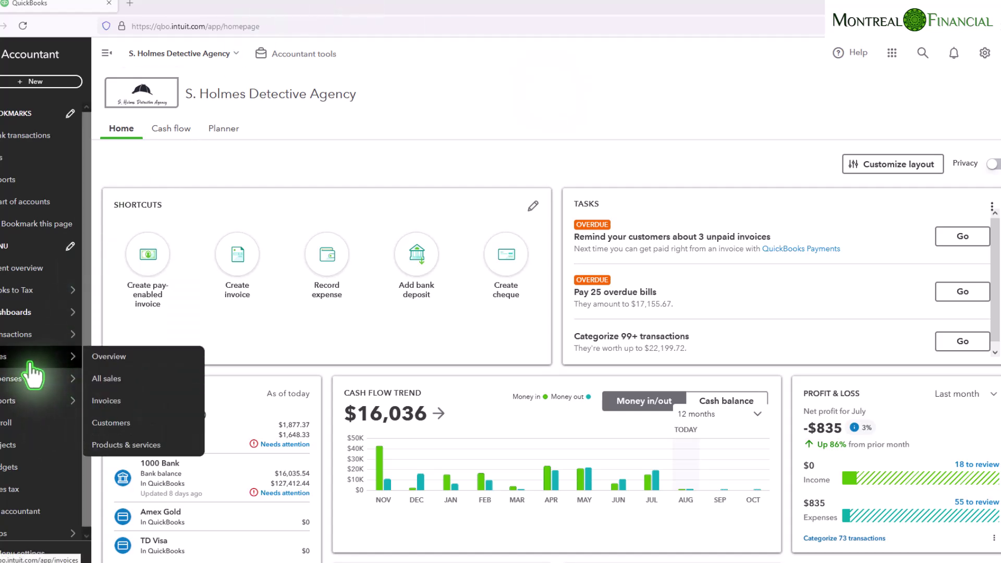
click(30, 363)
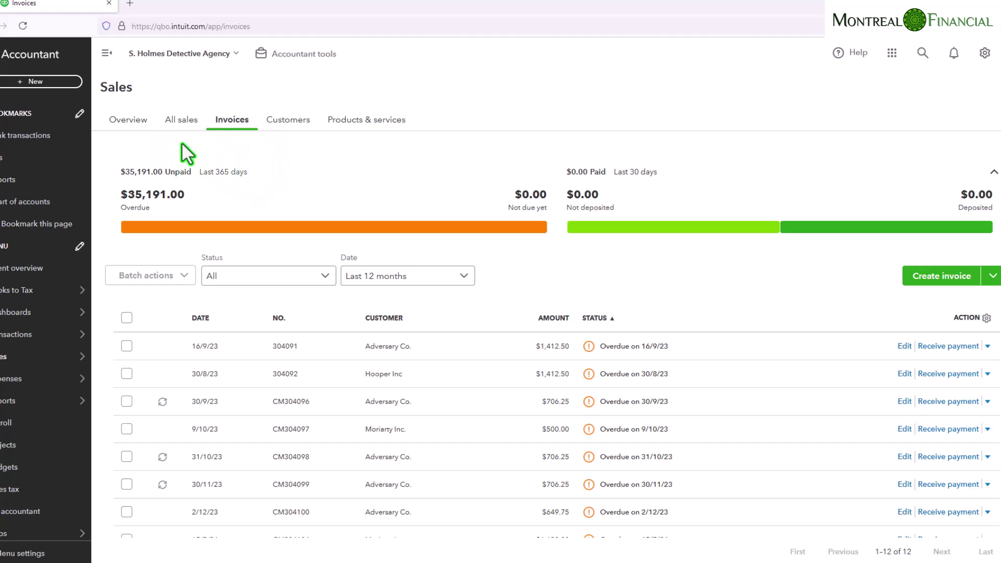
scroll(302, 182, down, 3)
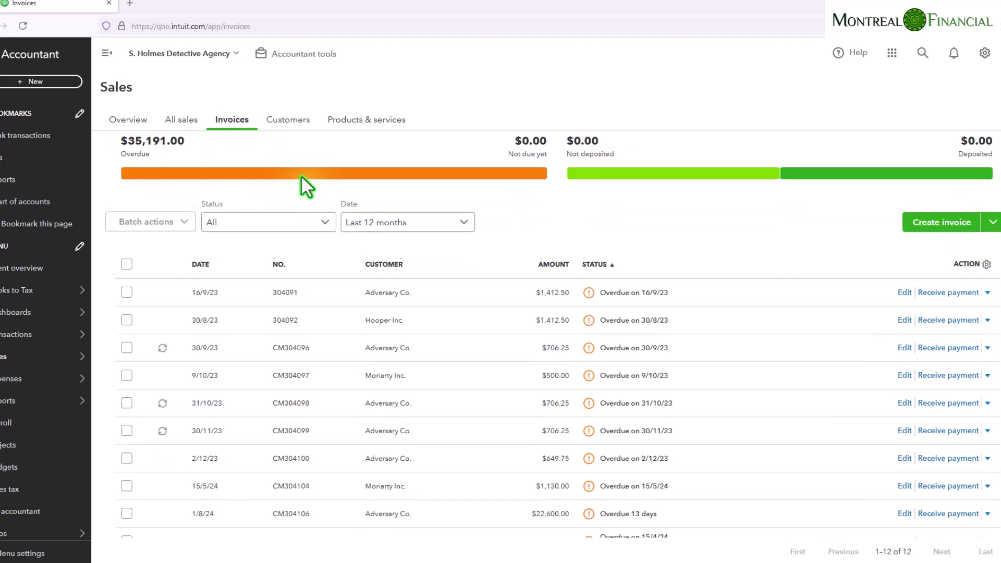
scroll(302, 183, up, 3)
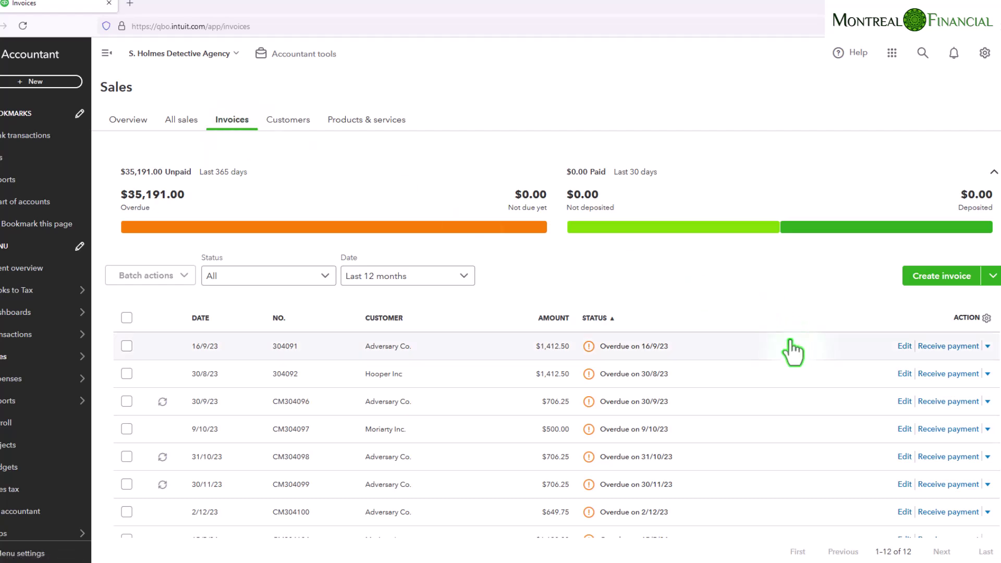
scroll(790, 343, down, 3)
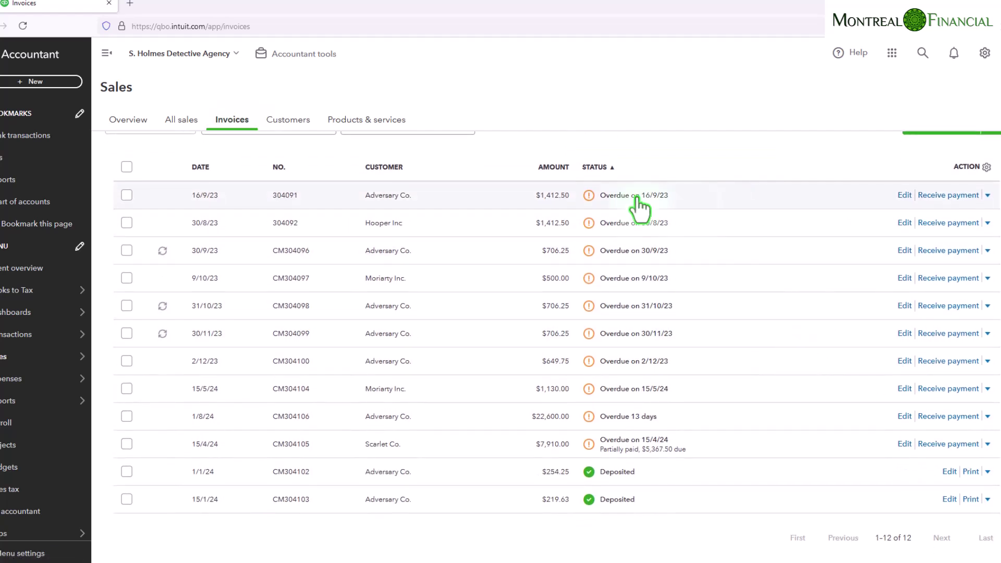
scroll(710, 440, up, 3)
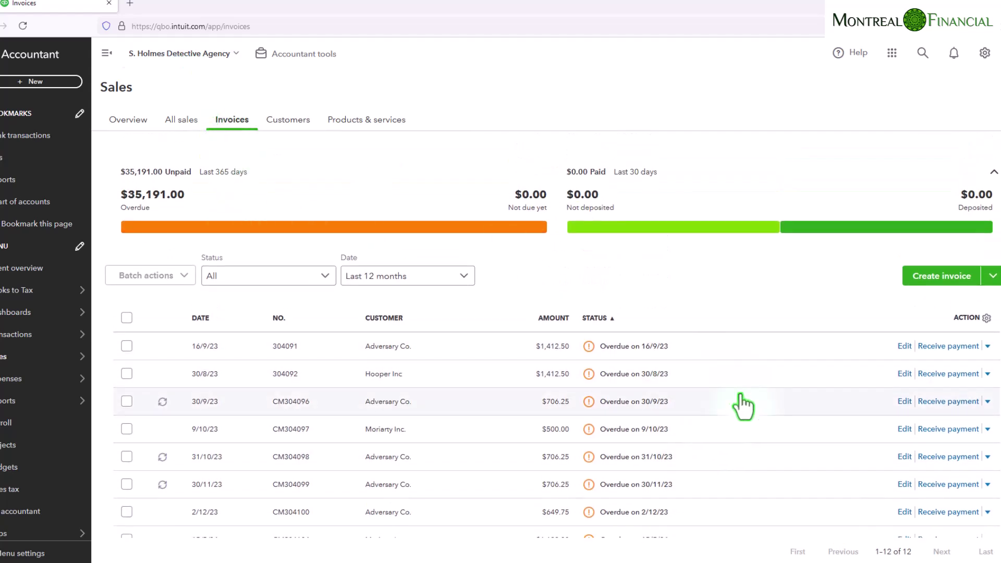
scroll(740, 406, down, 2)
scroll(743, 405, down, 1)
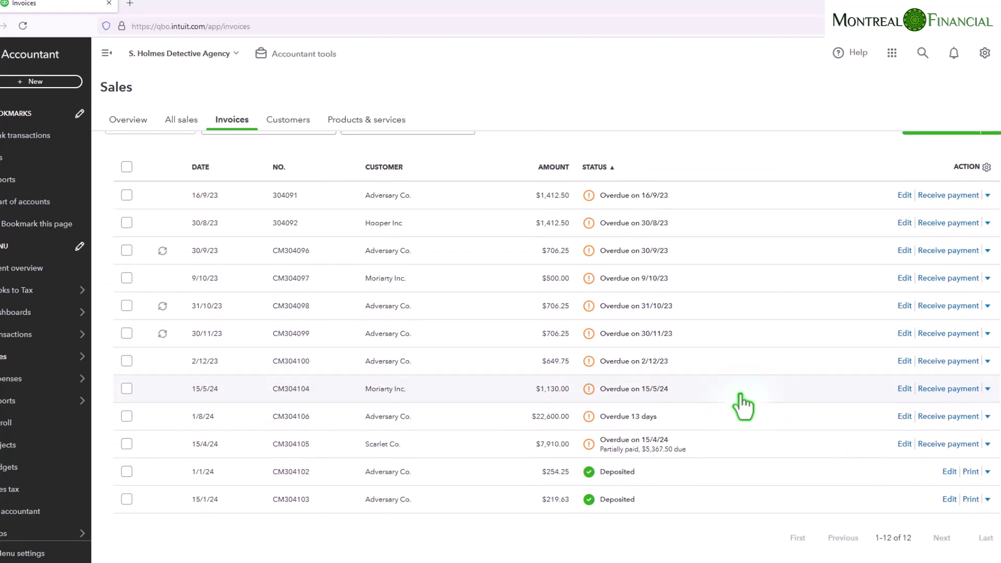
scroll(742, 405, up, 3)
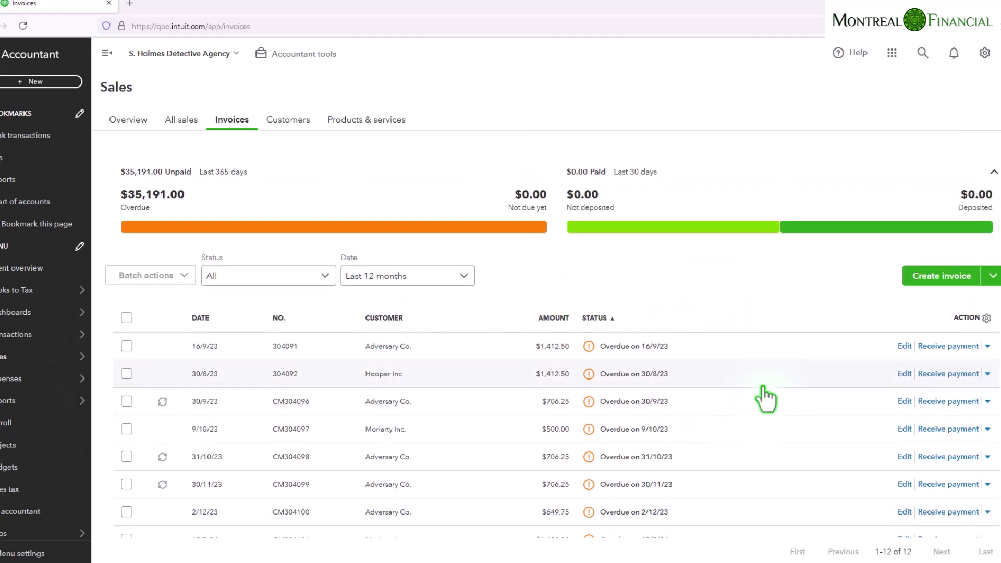
scroll(765, 399, down, 2)
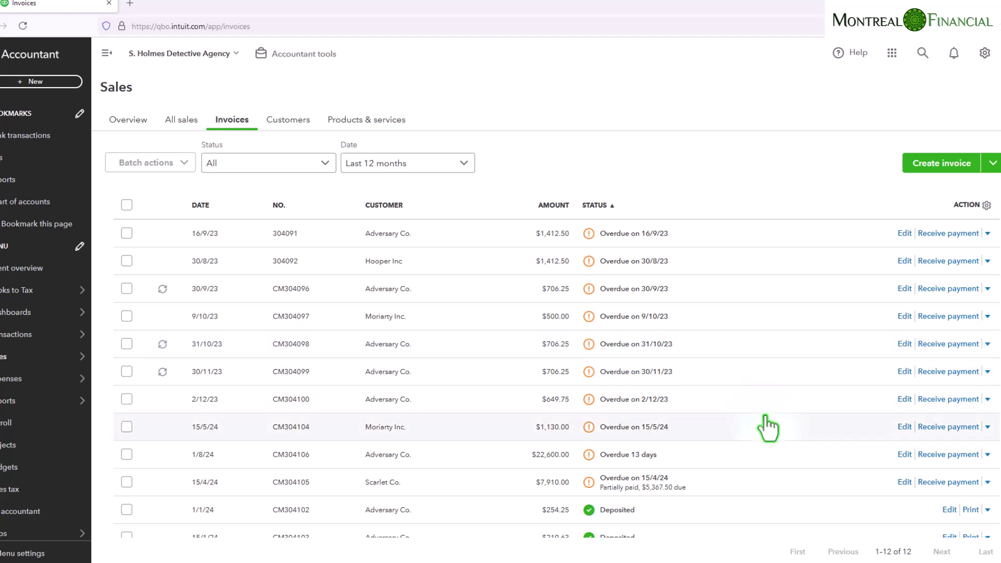
scroll(767, 428, down, 1)
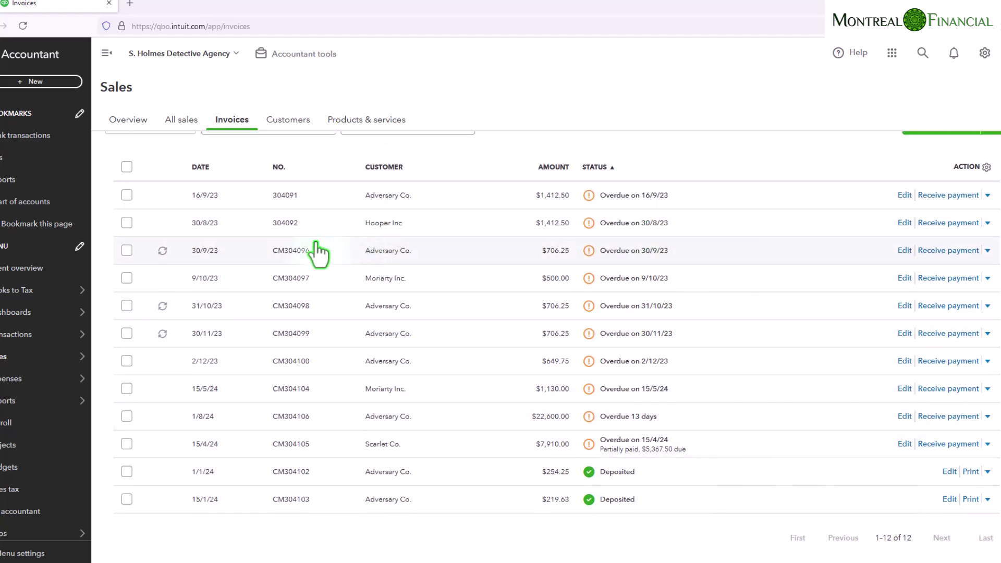
scroll(519, 422, up, 4)
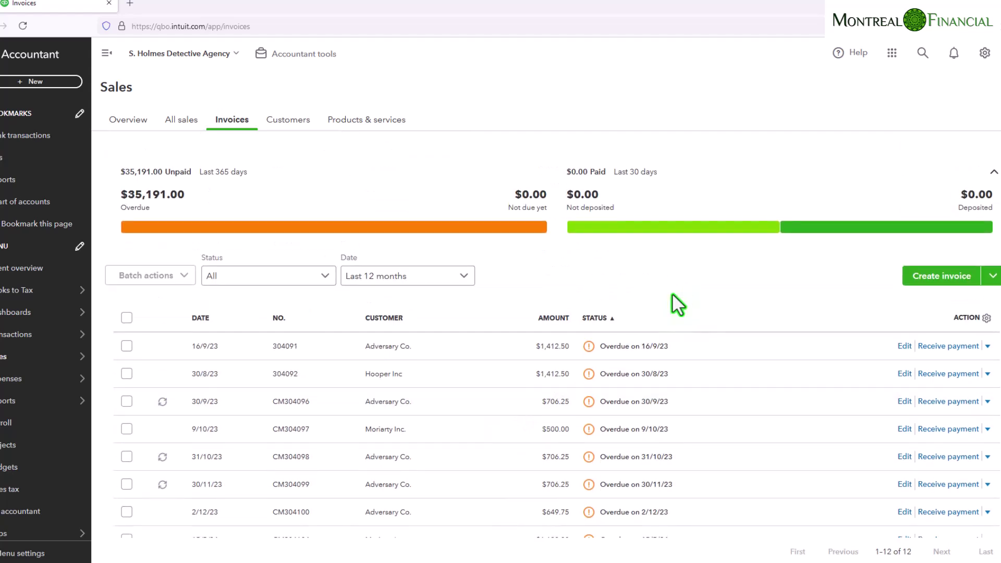
Sort the invoice list by status, then by date, then by invoice number.
click(592, 323)
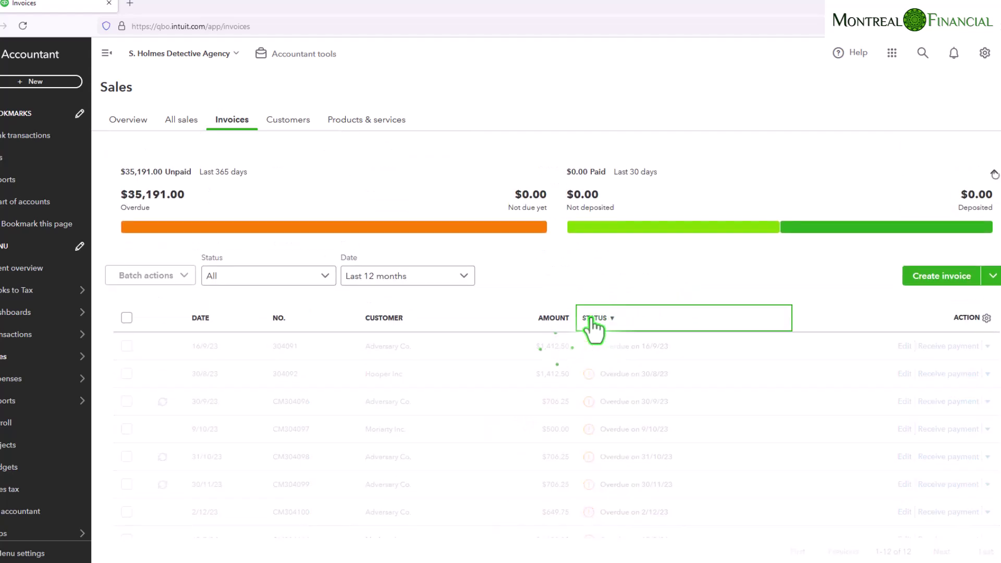
click(196, 322)
click(279, 320)
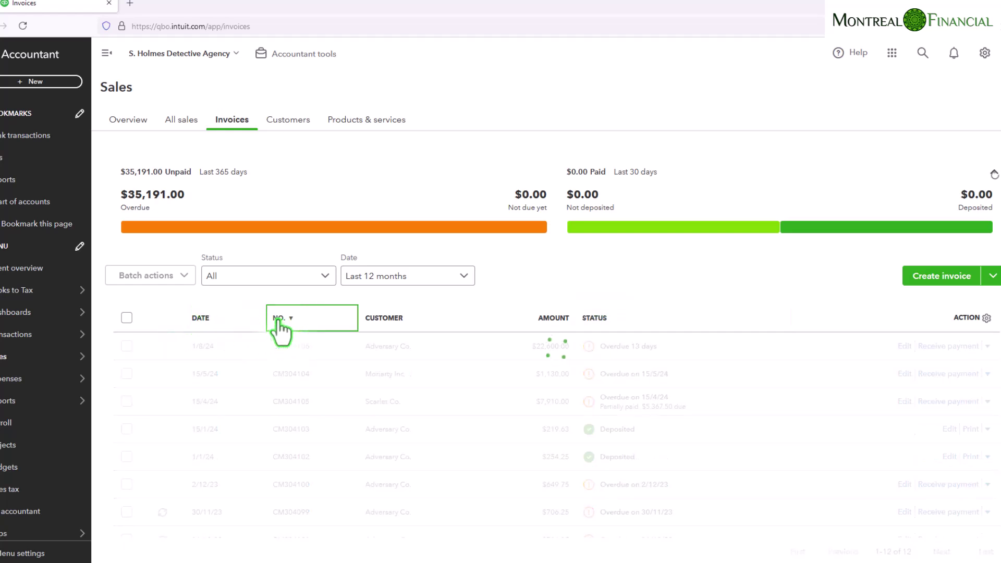
Filter the list to Unpaid status, leaving 10 overdue invoices, sorted by status.
click(270, 275)
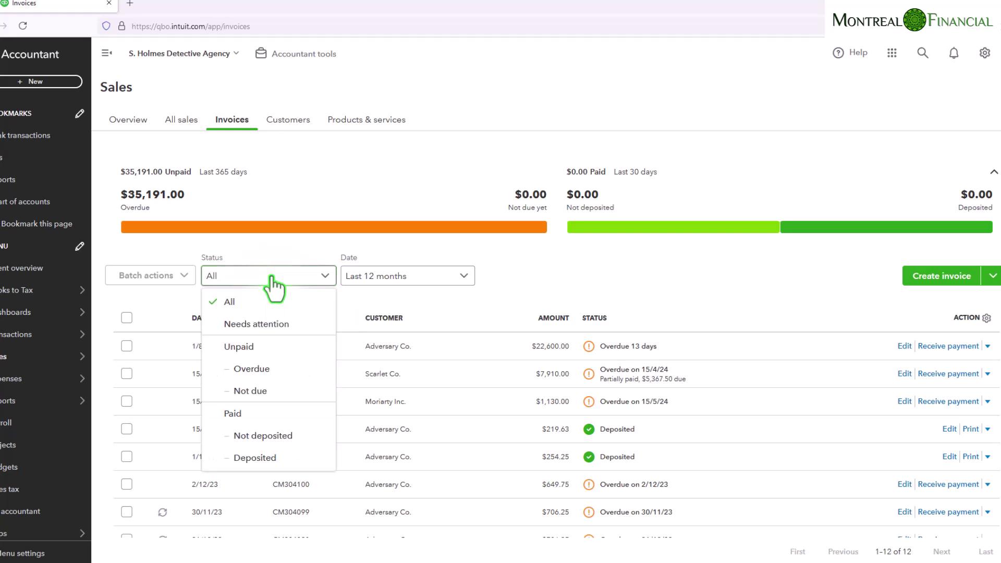
click(242, 350)
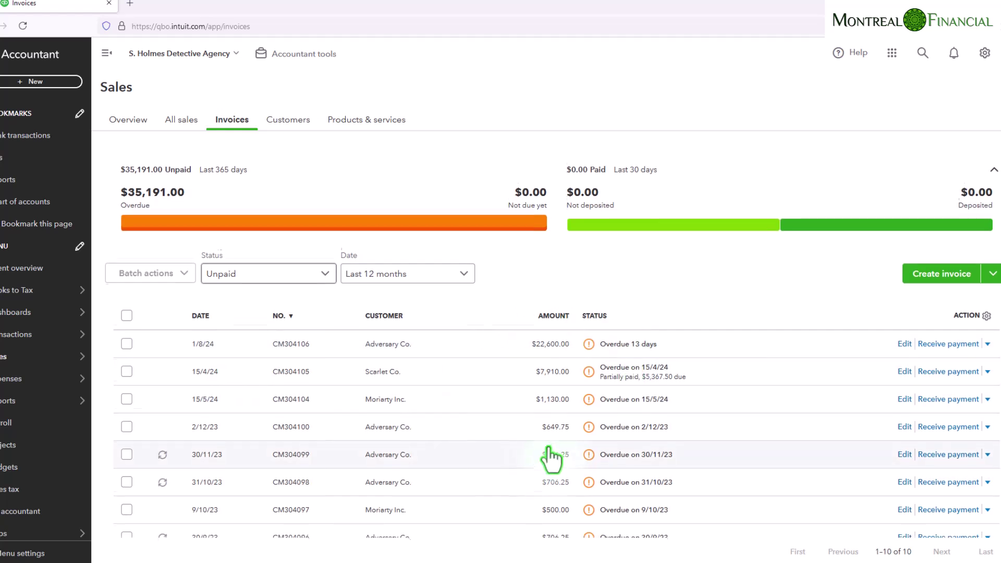
scroll(547, 425, down, 2)
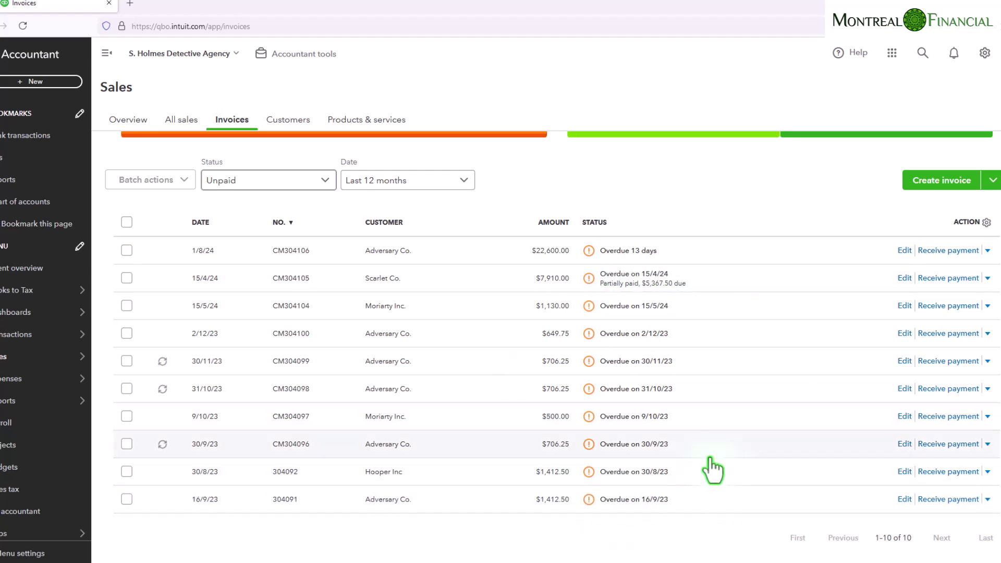
scroll(710, 407, up, 2)
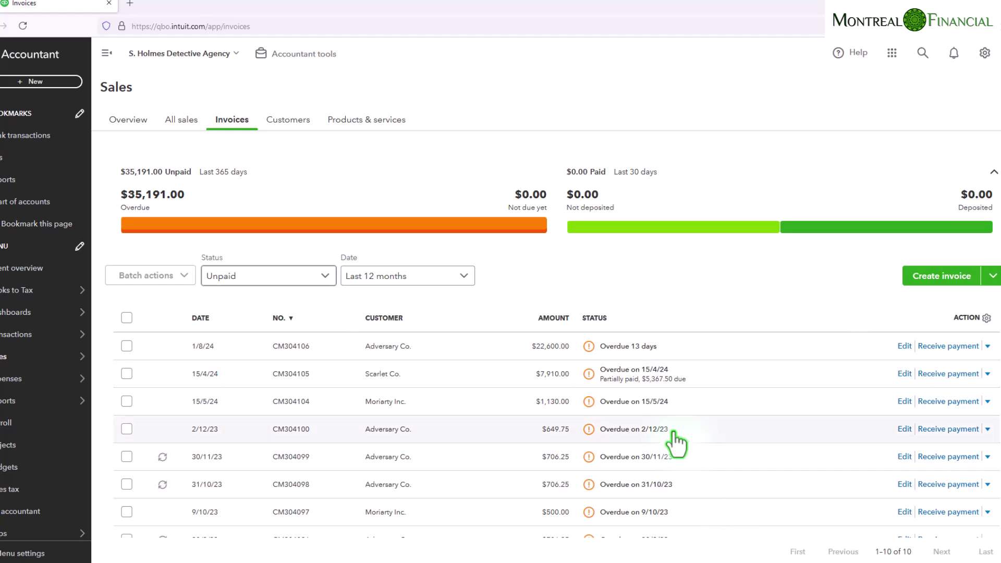
click(993, 277)
click(992, 277)
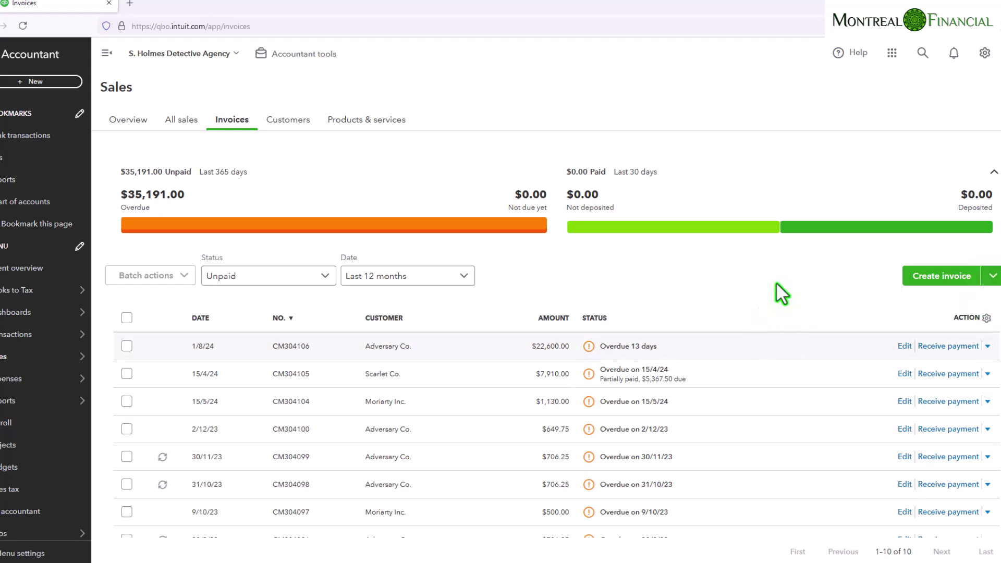
click(705, 310)
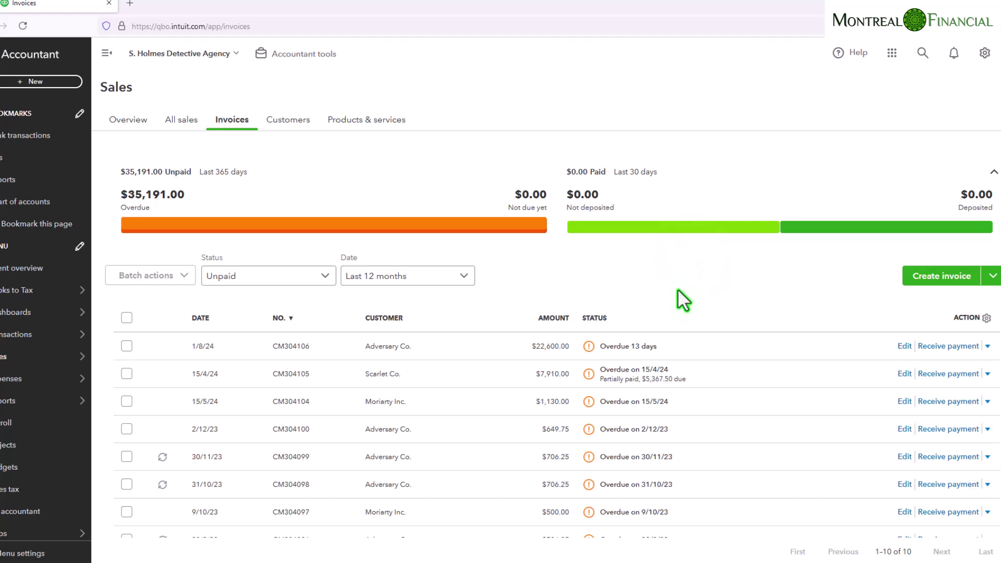
Open the Open Invoices report from Reports under Who owes you, totalling $48,906.10.
click(5, 411)
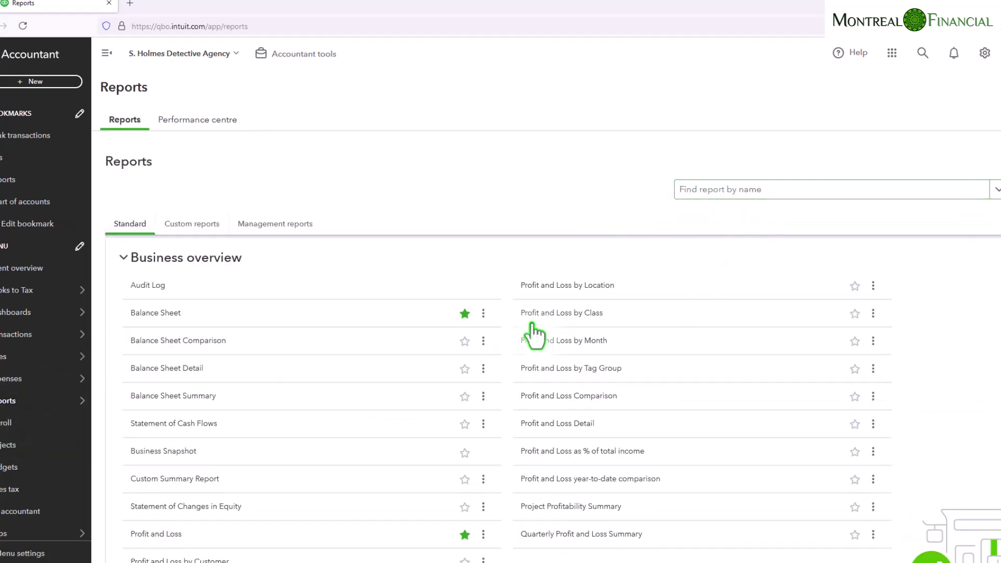
scroll(534, 331, down, 8)
scroll(469, 323, up, 3)
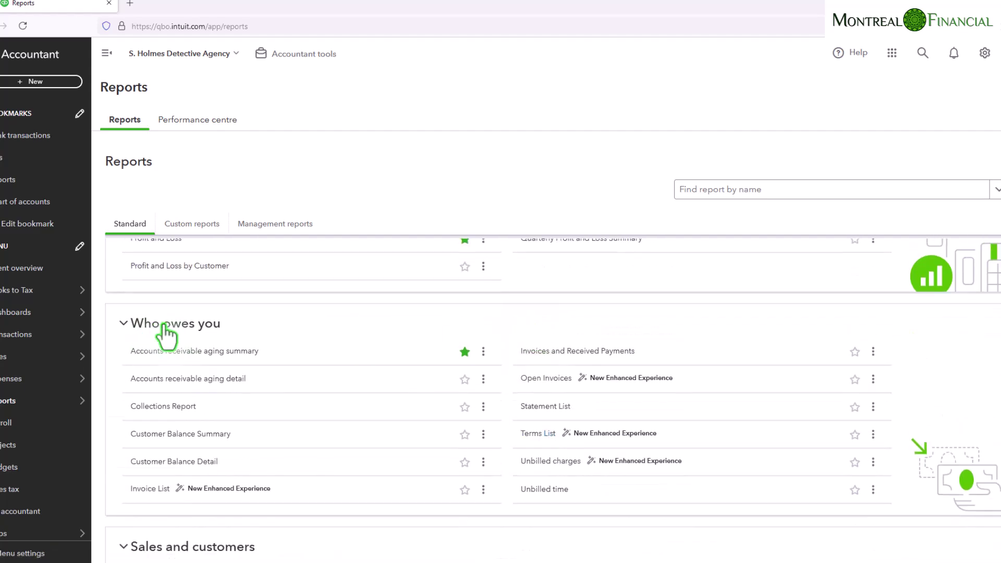
click(558, 382)
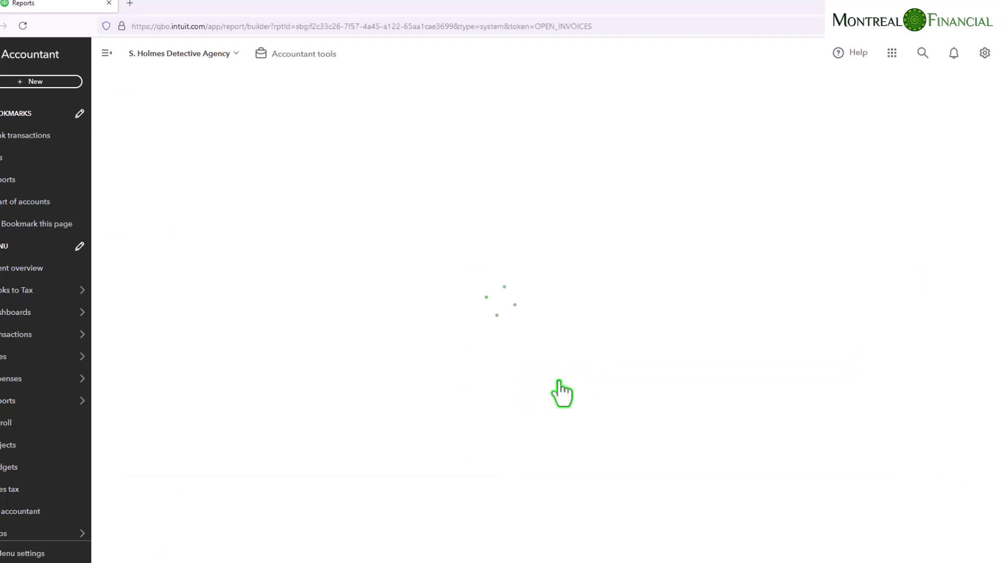
scroll(599, 354, down, 1)
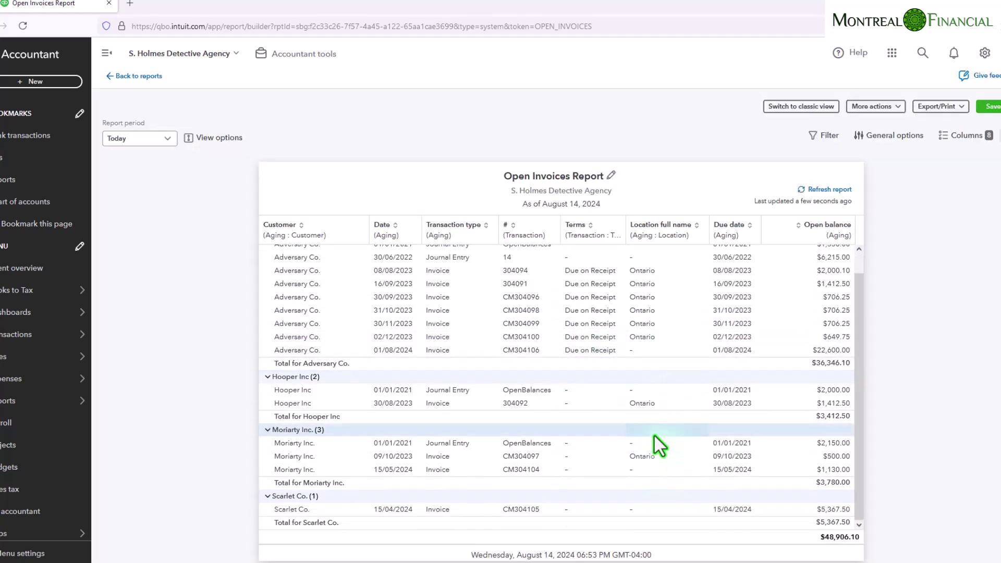
Collapse all customer groups in the Open Invoices report to one total line each.
scroll(653, 434, up, 1)
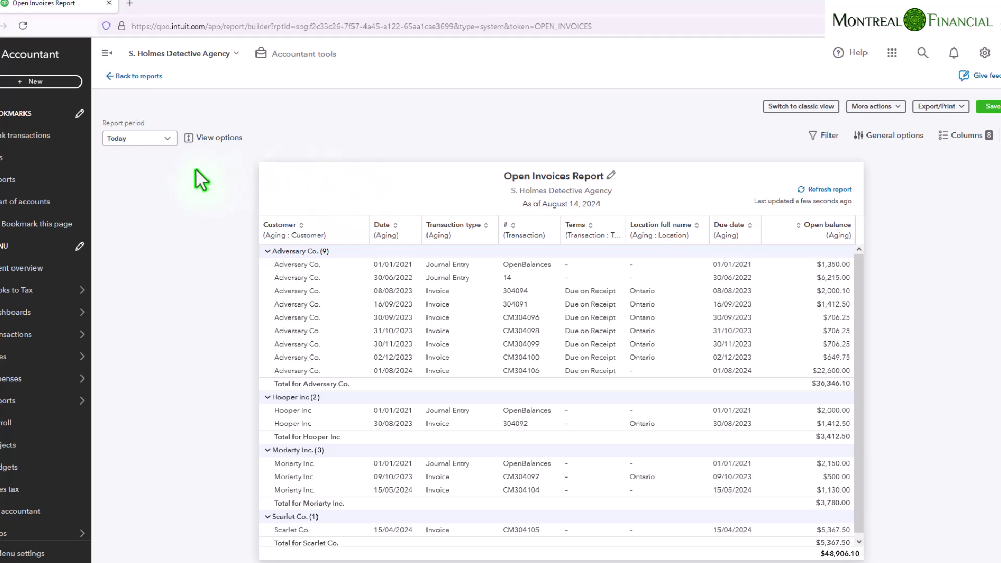
click(223, 138)
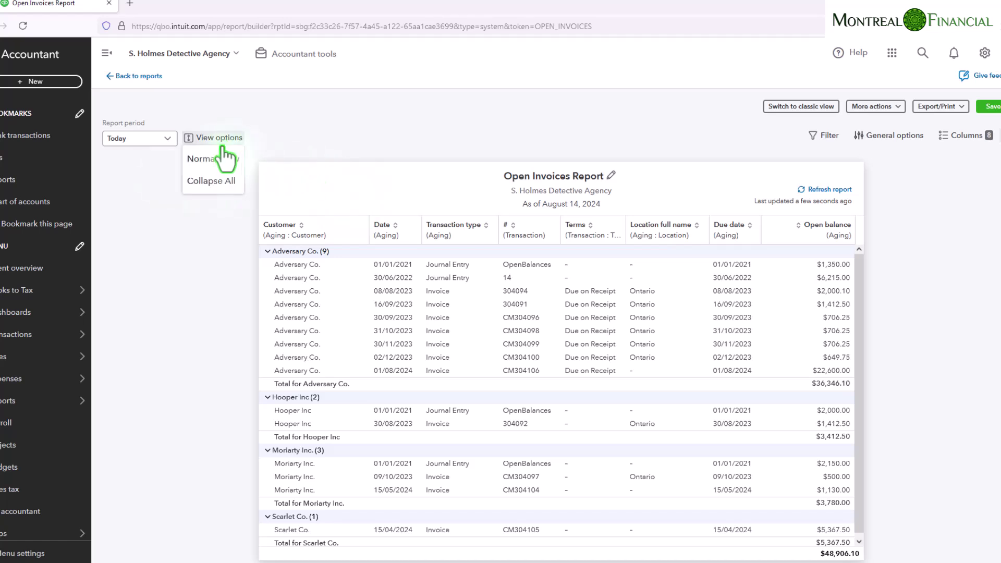
click(210, 182)
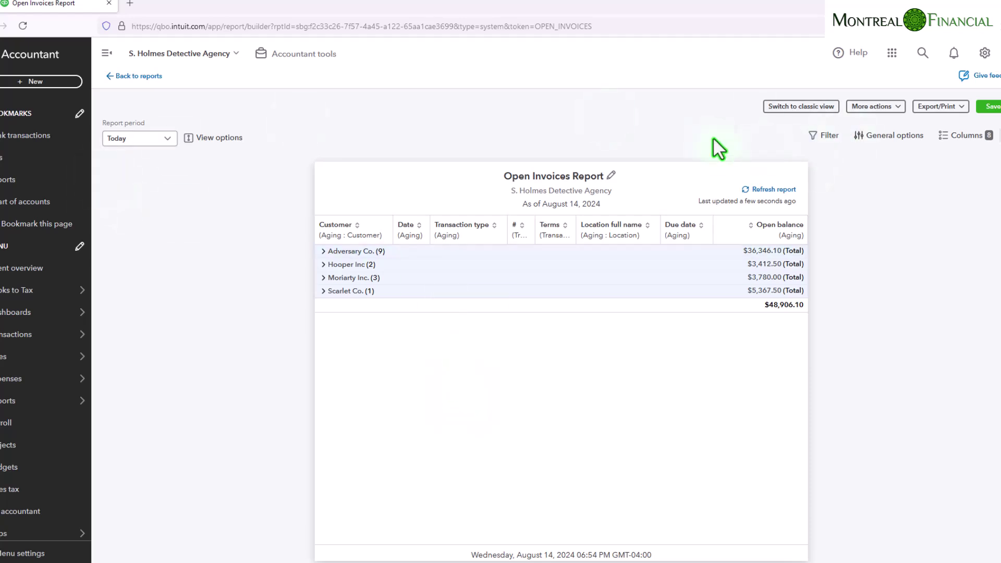
Switch the Open Invoices report to classic layout, expanding every invoice under each customer.
click(808, 107)
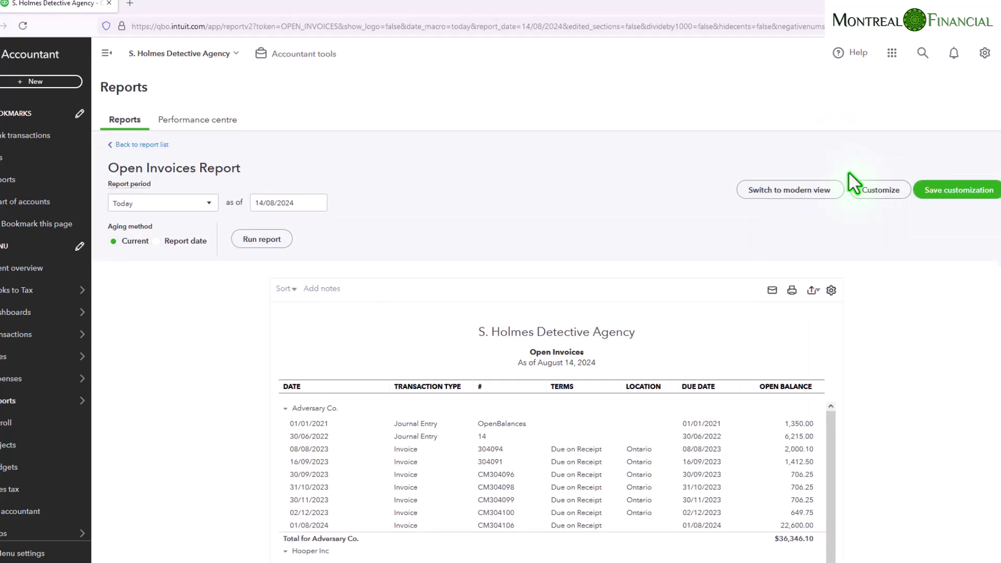
scroll(505, 272, down, 3)
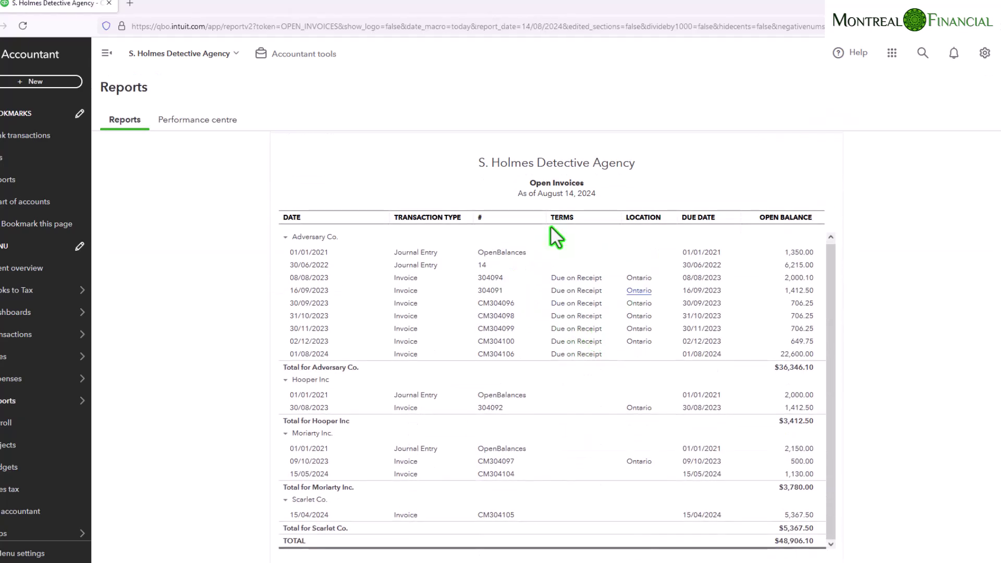
scroll(887, 357, up, 3)
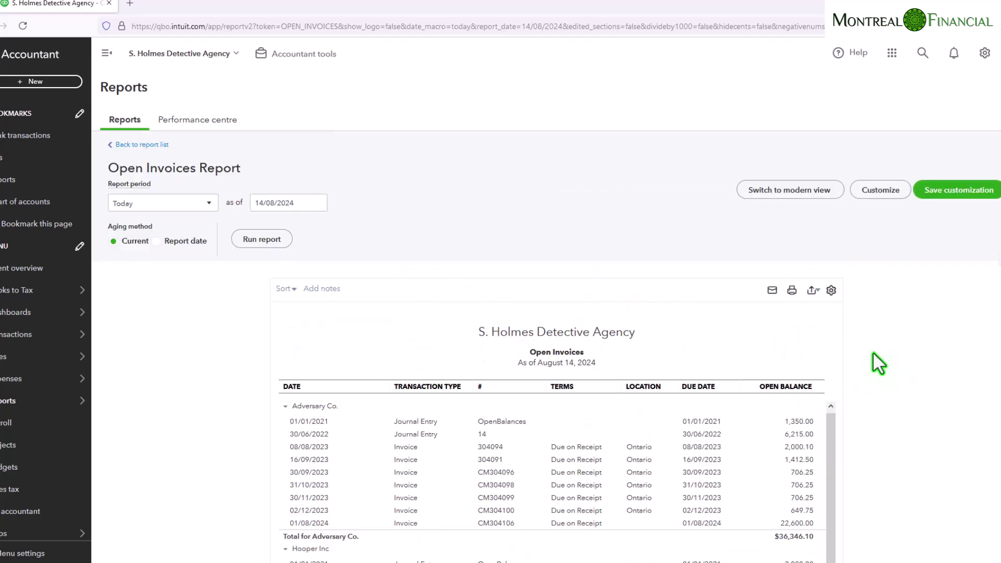
click(813, 293)
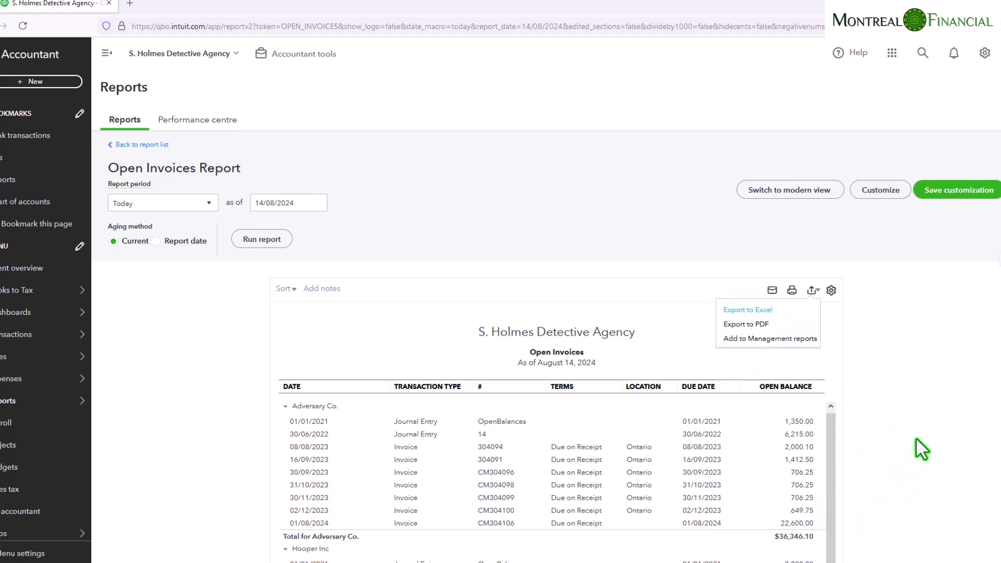
scroll(915, 437, down, 2)
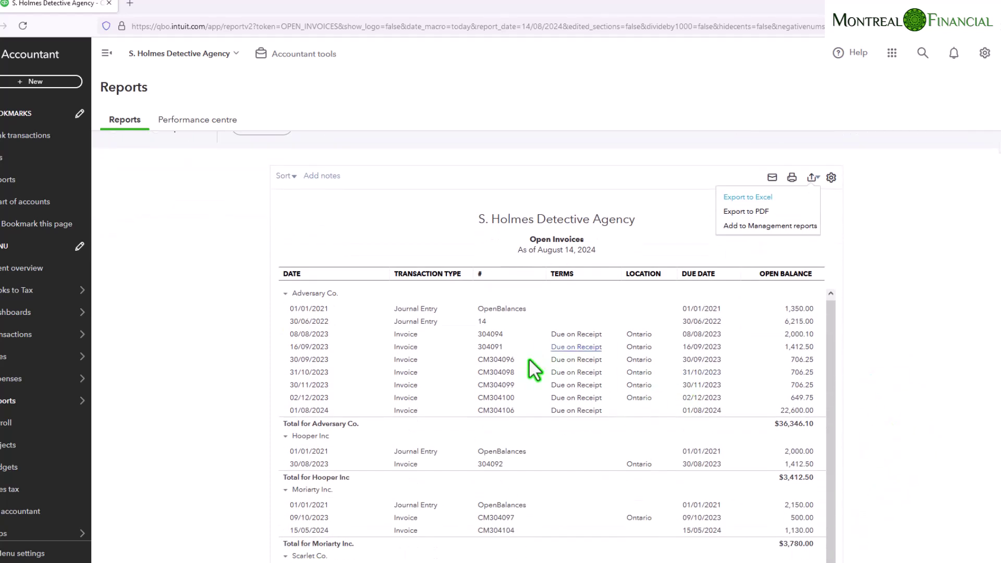
scroll(893, 379, up, 2)
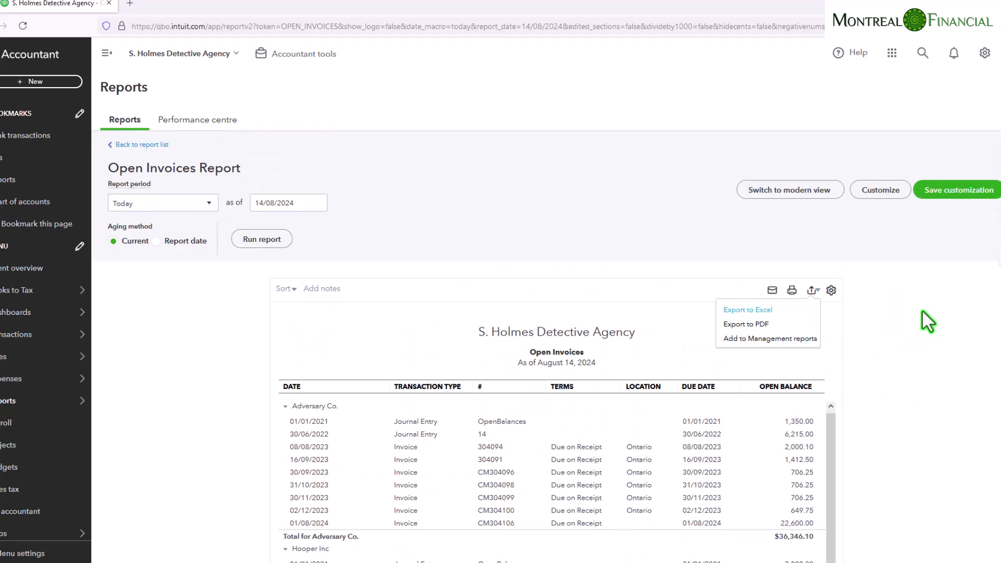
In Customize, under Rows/Columns > Change columns, tick the Customer column.
click(880, 193)
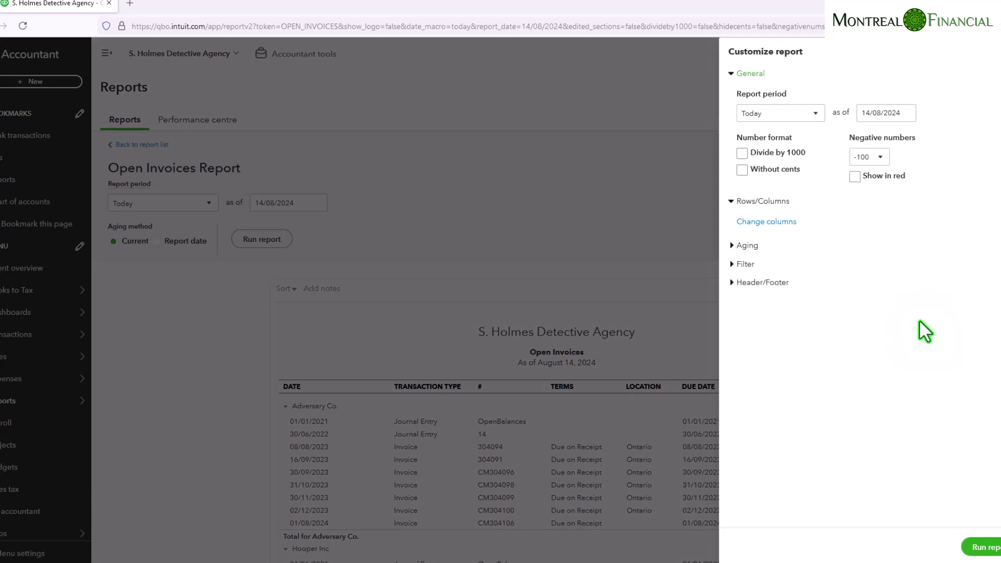
click(768, 222)
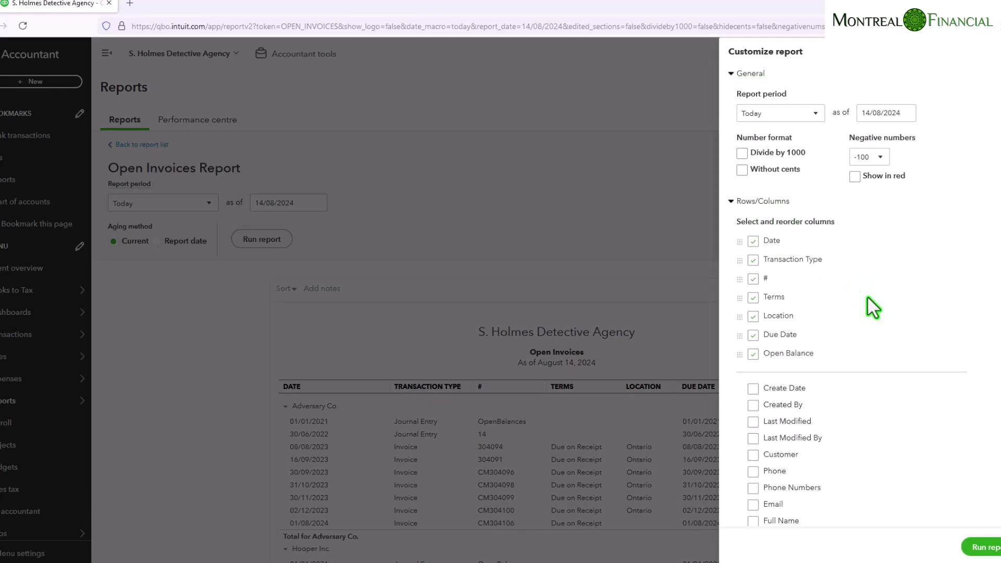
scroll(850, 365, down, 3)
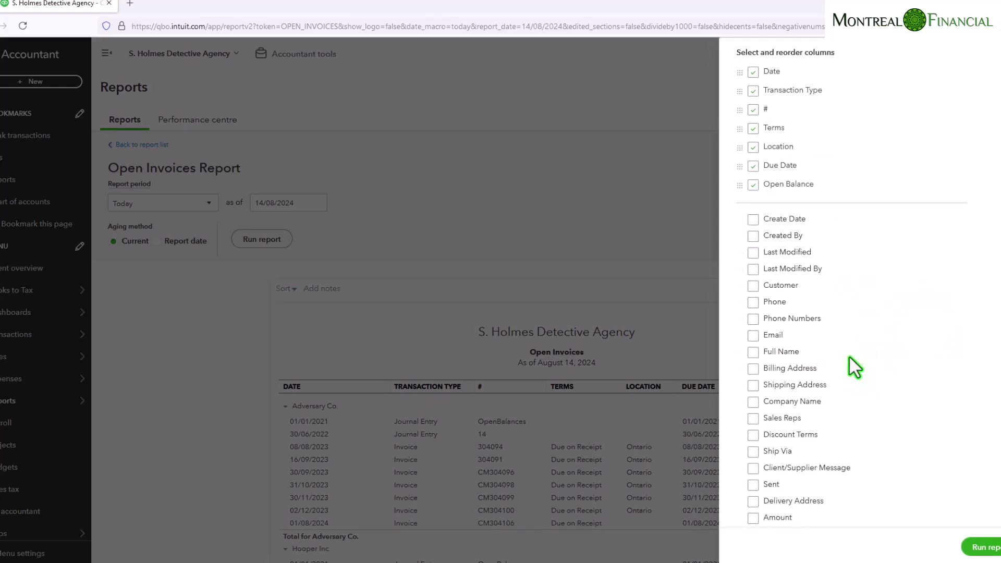
click(751, 286)
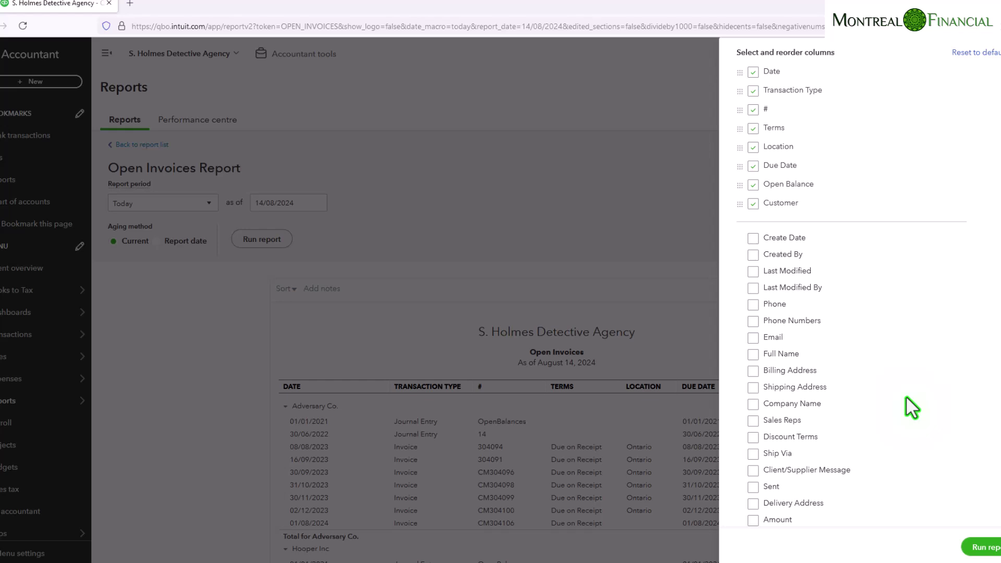
scroll(906, 398, down, 1)
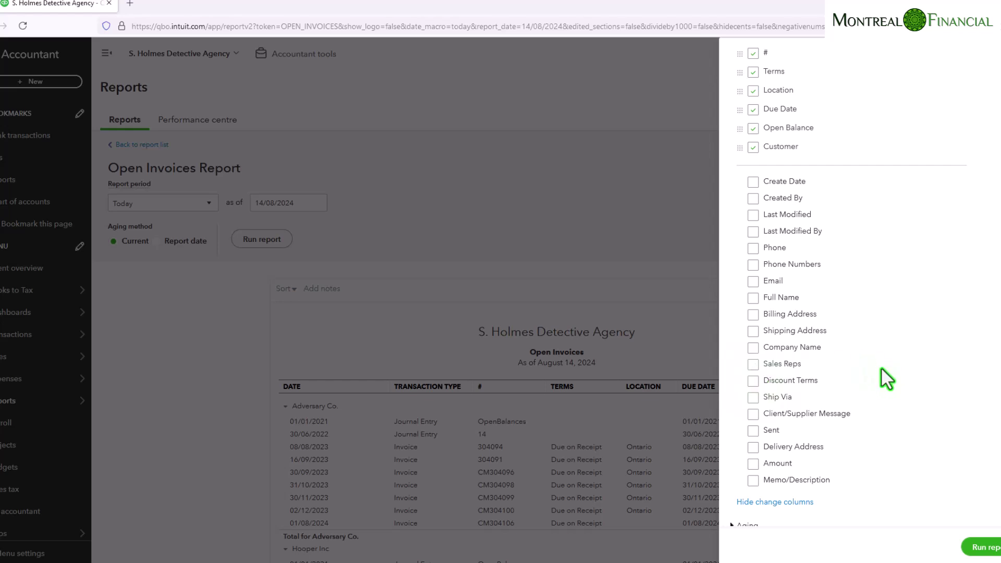
scroll(881, 367, down, 1)
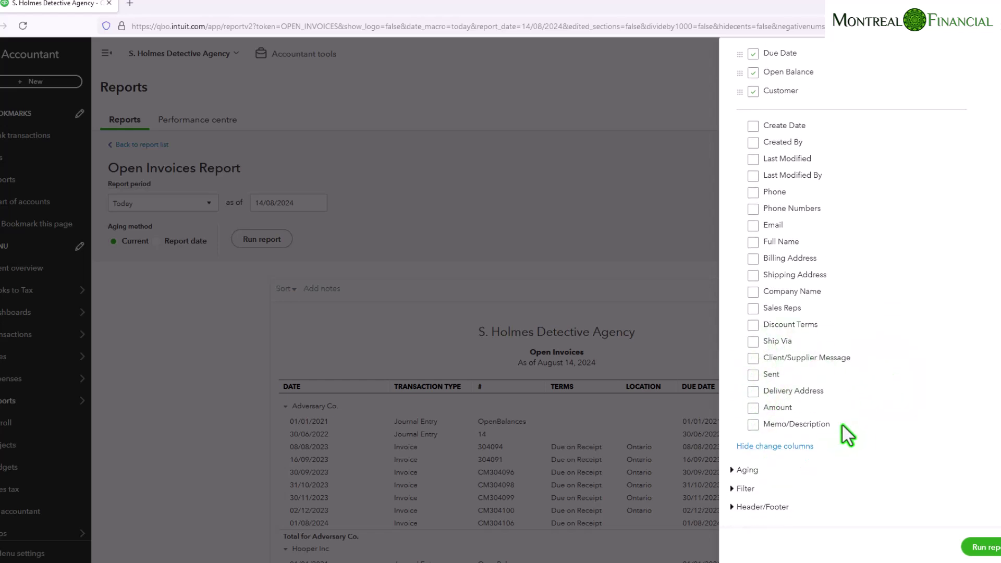
Filter the report to the customer Adversary Co. and expand the Header/Footer settings.
click(746, 469)
click(745, 488)
scroll(857, 403, down, 5)
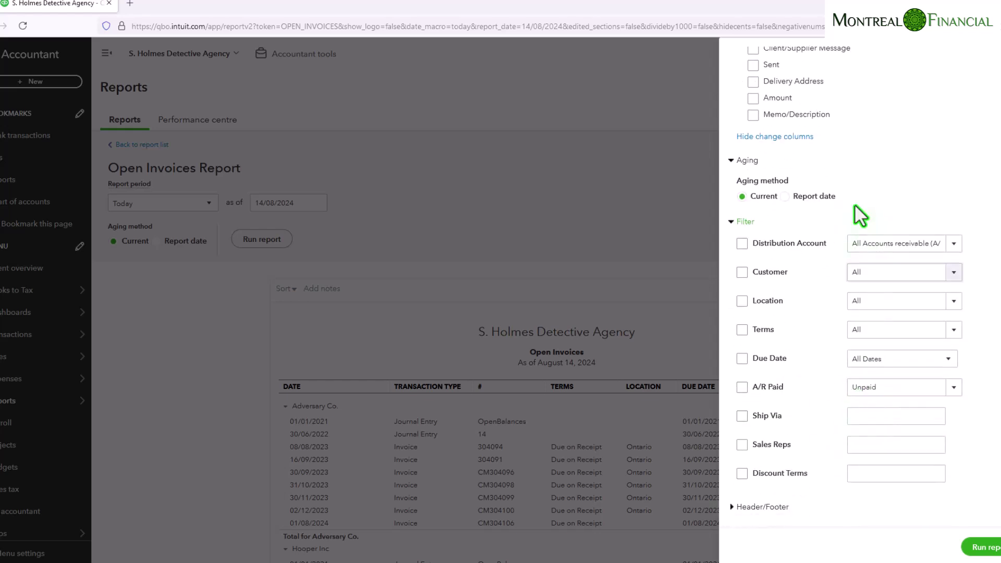
click(742, 272)
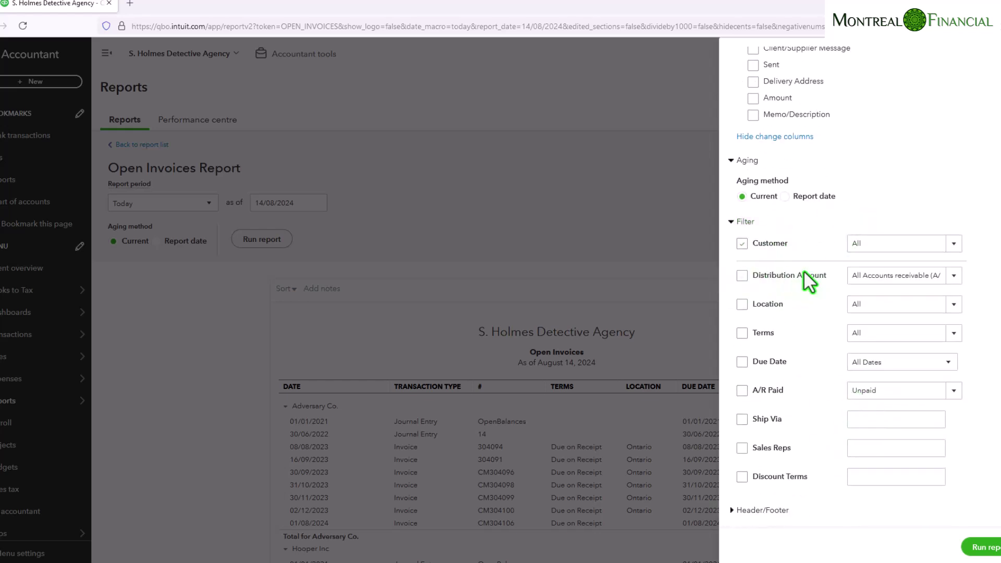
click(953, 245)
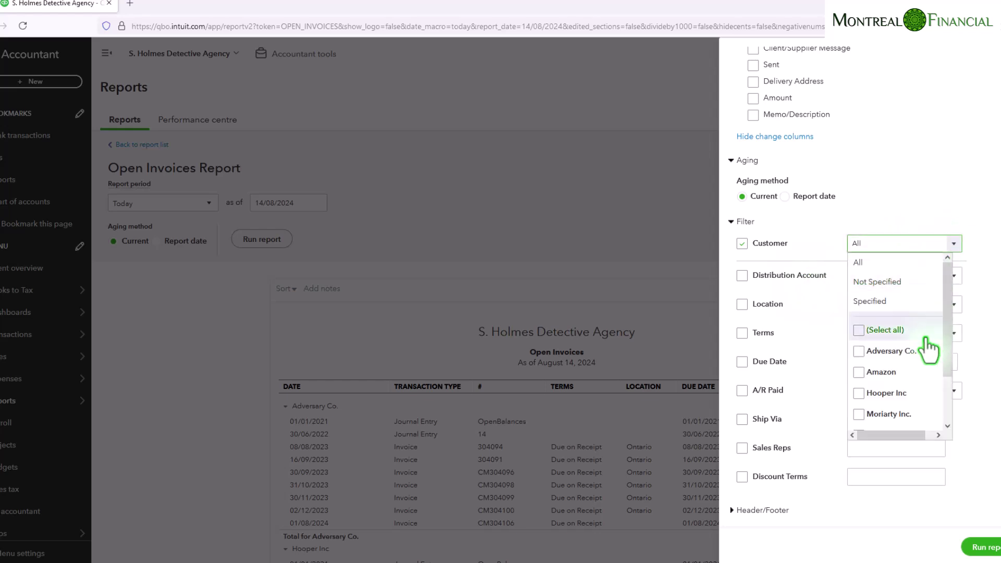
click(861, 349)
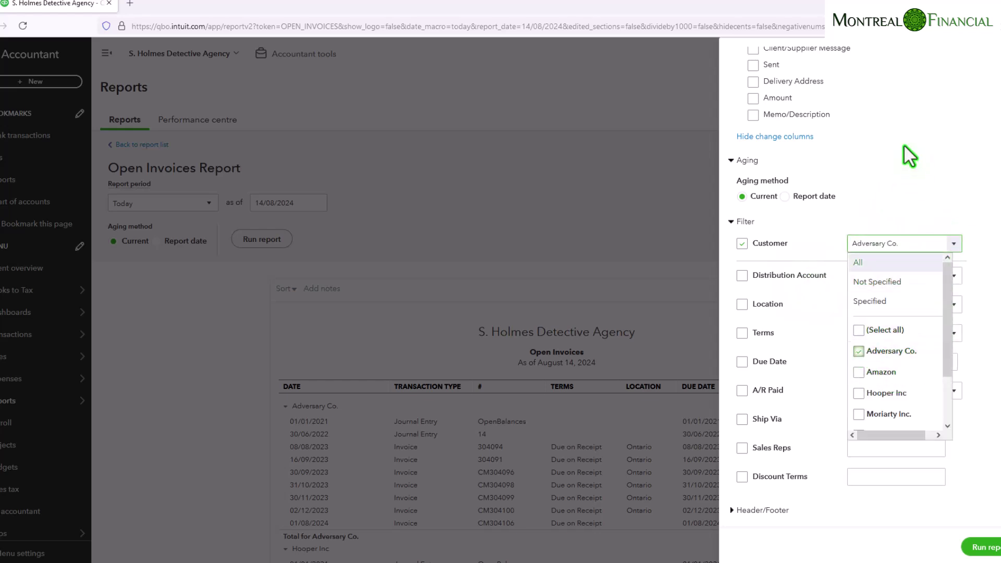
click(917, 167)
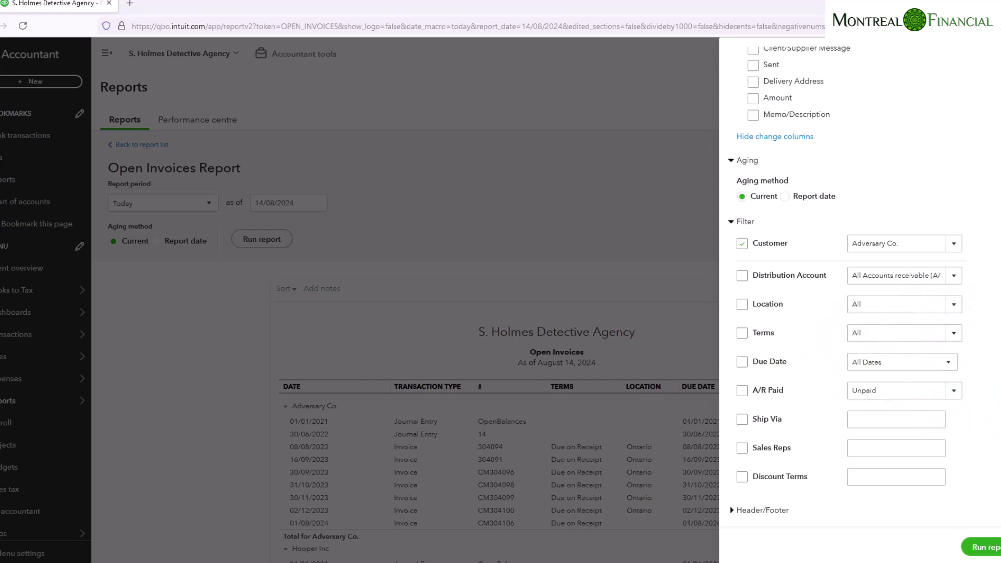
scroll(860, 365, down, 1)
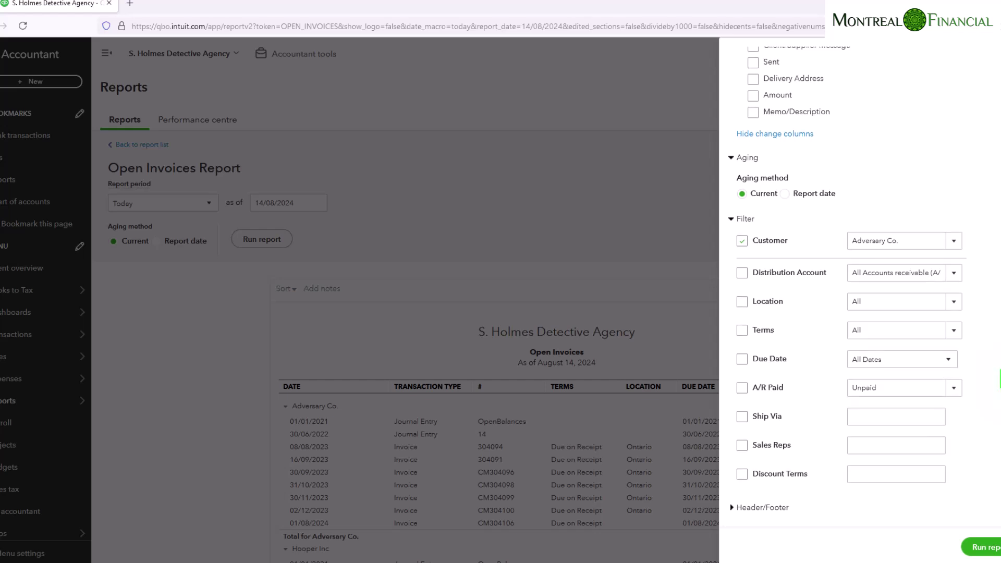
click(761, 507)
scroll(868, 492, down, 5)
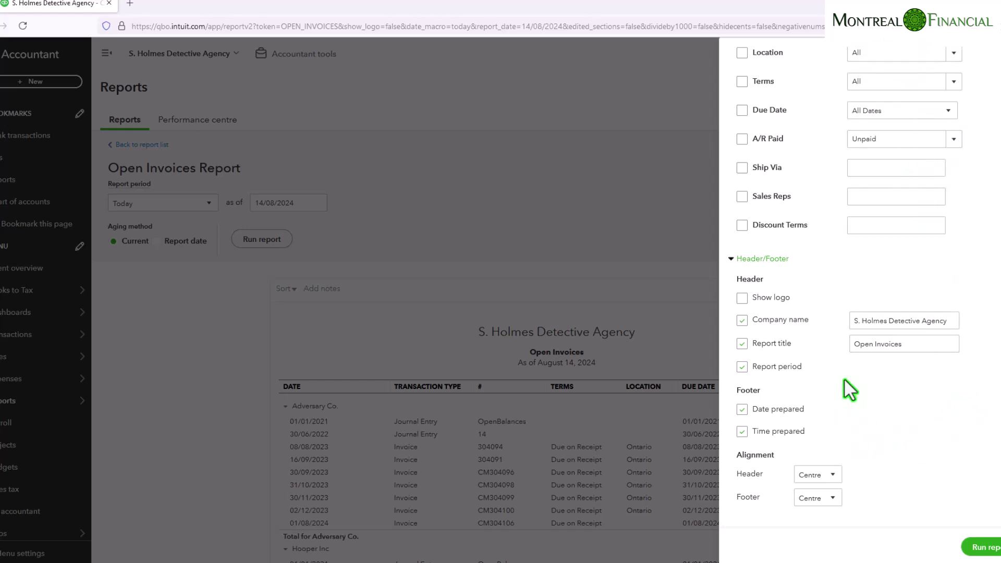
Turn on Show logo and rerun the report, now Adversary Co. only, totalling $36,346.10.
click(741, 298)
scroll(890, 418, up, 15)
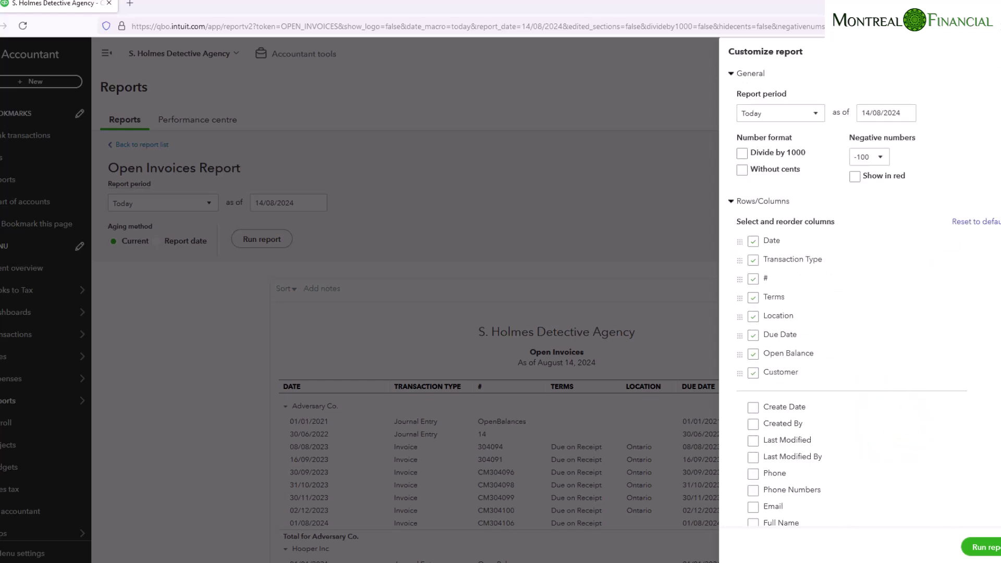
click(982, 546)
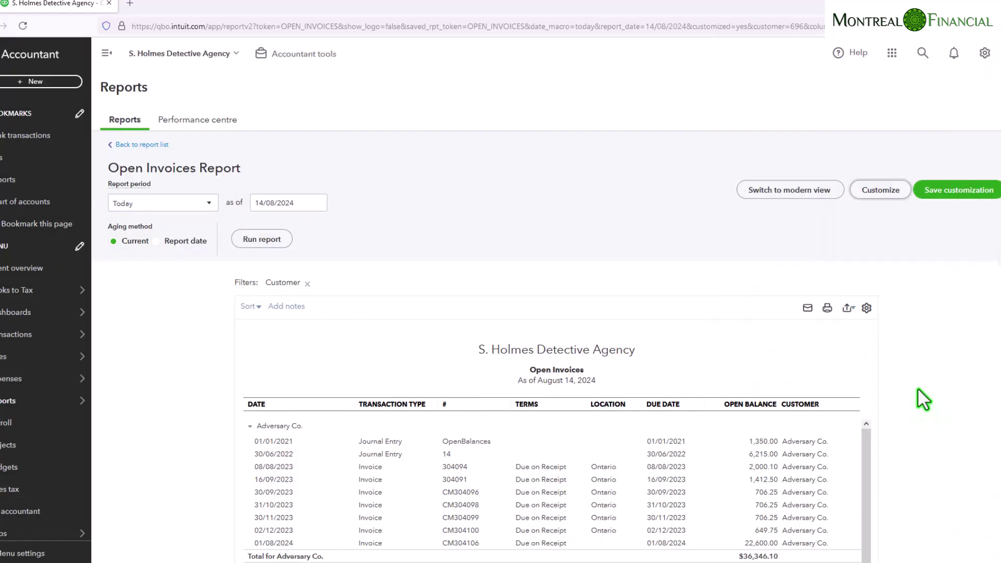
scroll(917, 389, down, 2)
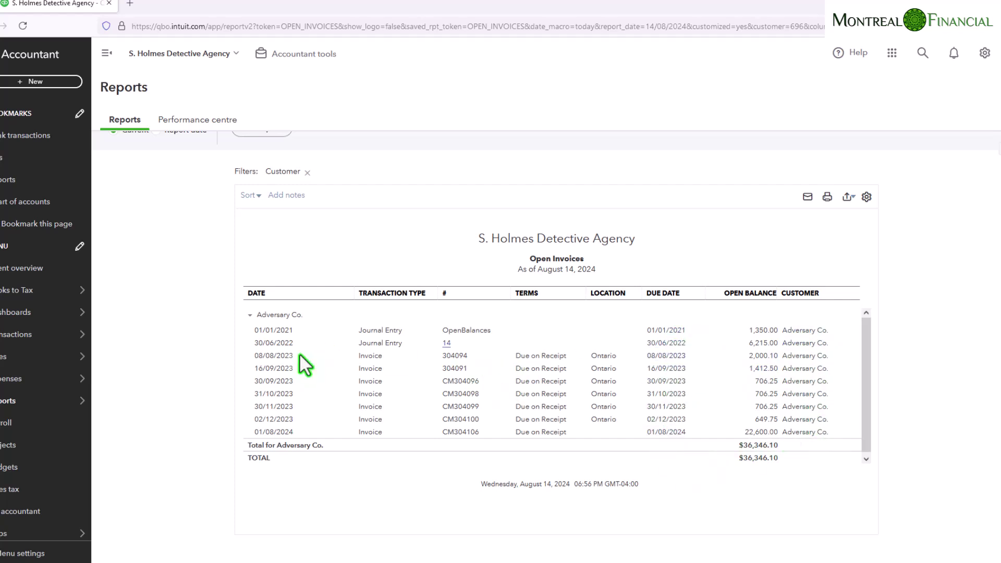
scroll(455, 477, up, 2)
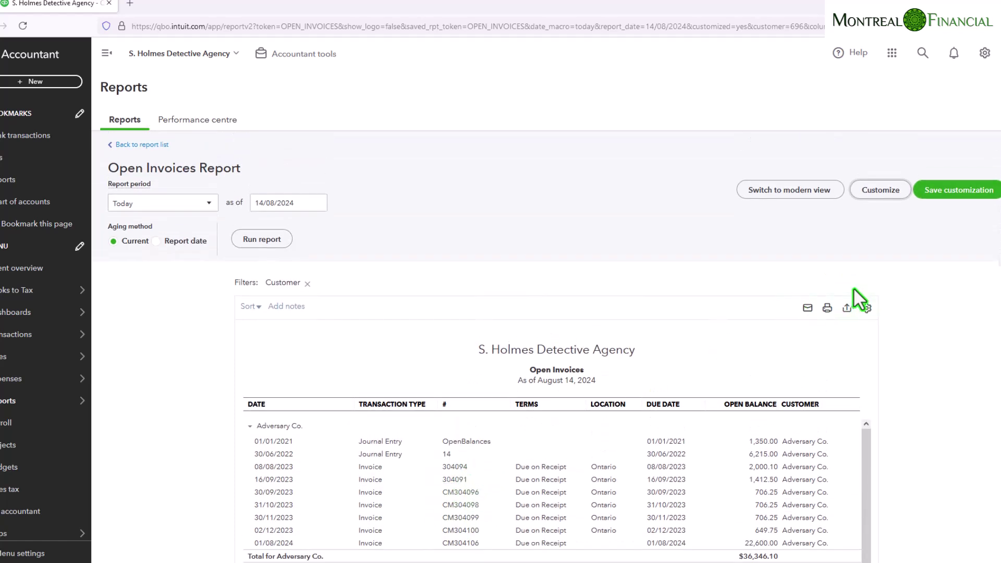
Add Phone, Discount Terms and Sales Reps columns through the report's gear settings.
click(865, 308)
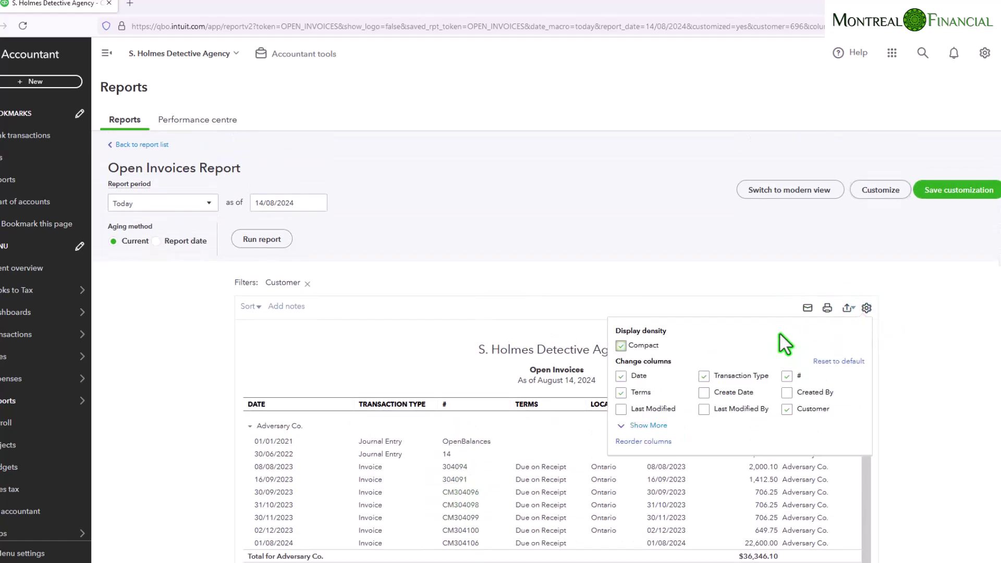
click(637, 428)
scroll(906, 384, down, 2)
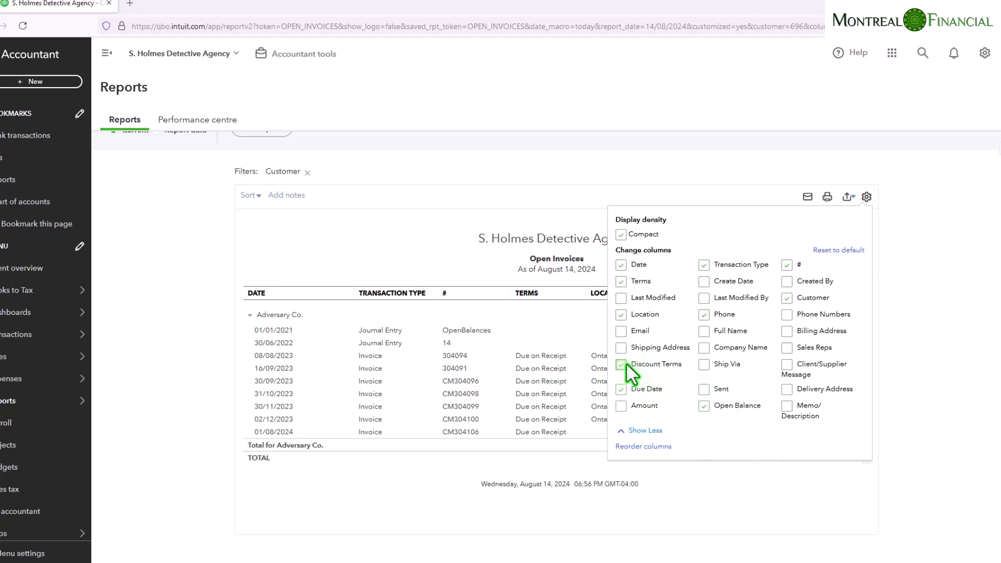
click(787, 348)
click(945, 328)
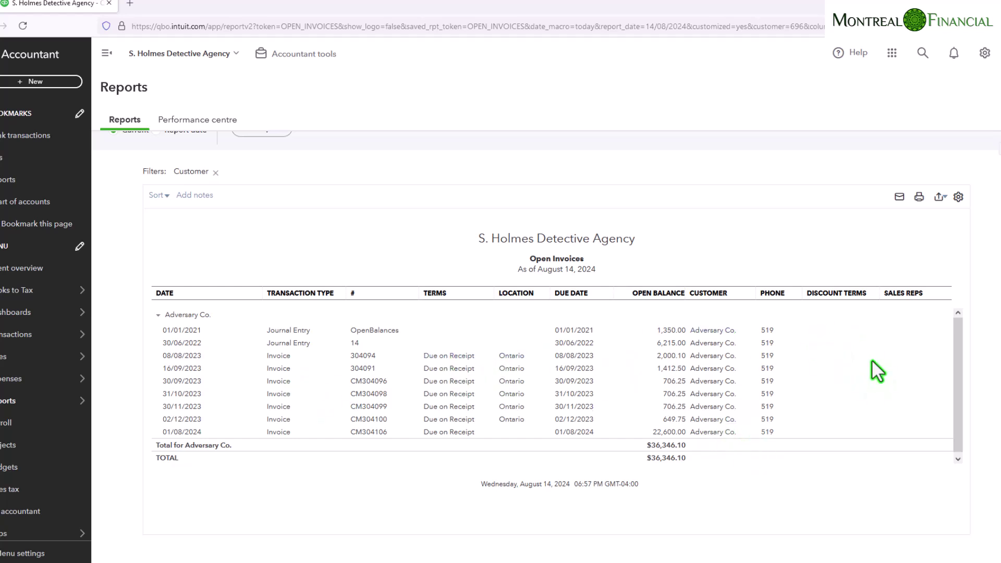
Export the Adversary Co. Open Invoices report to Excel.
scroll(829, 448, up, 2)
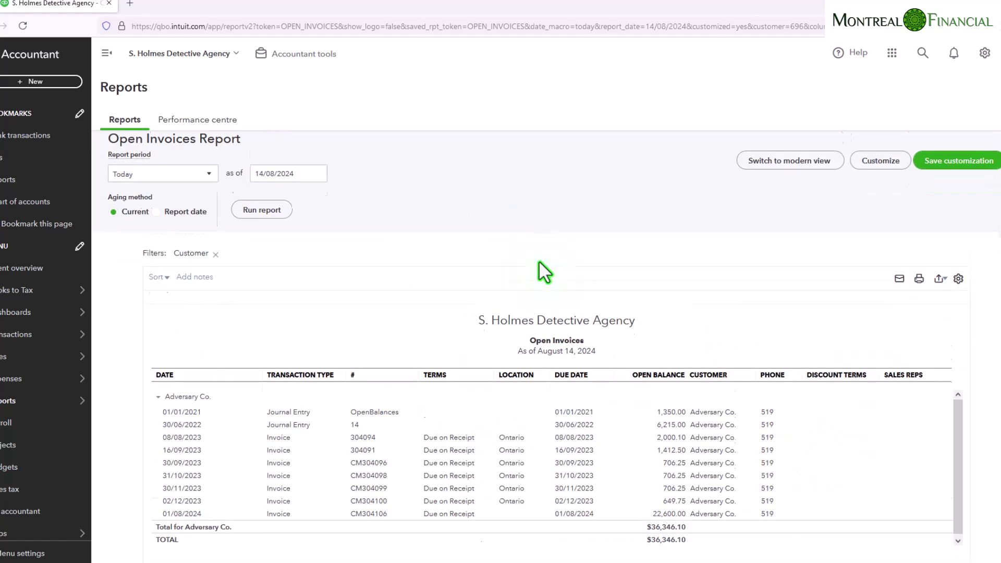
scroll(538, 261, down, 1)
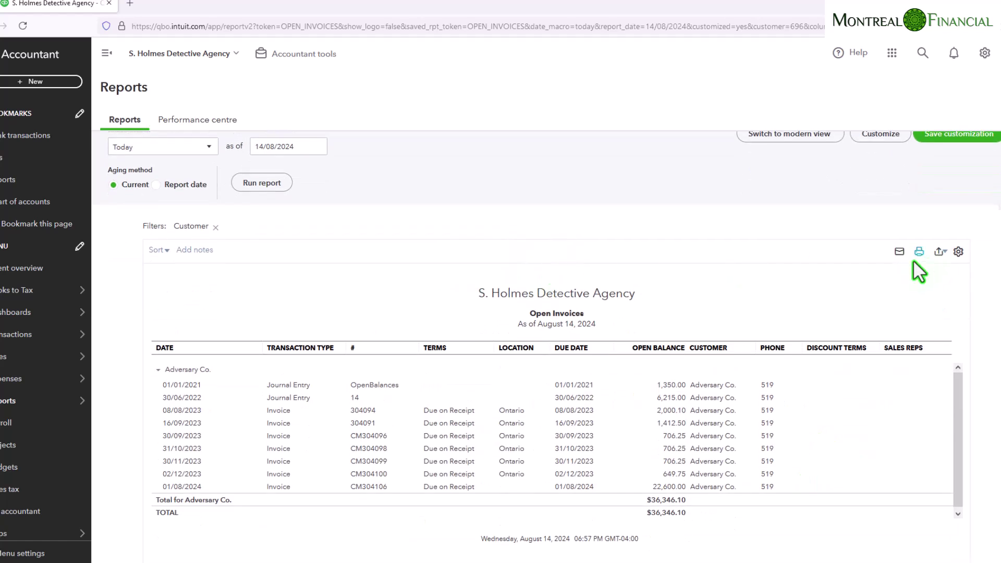
click(938, 253)
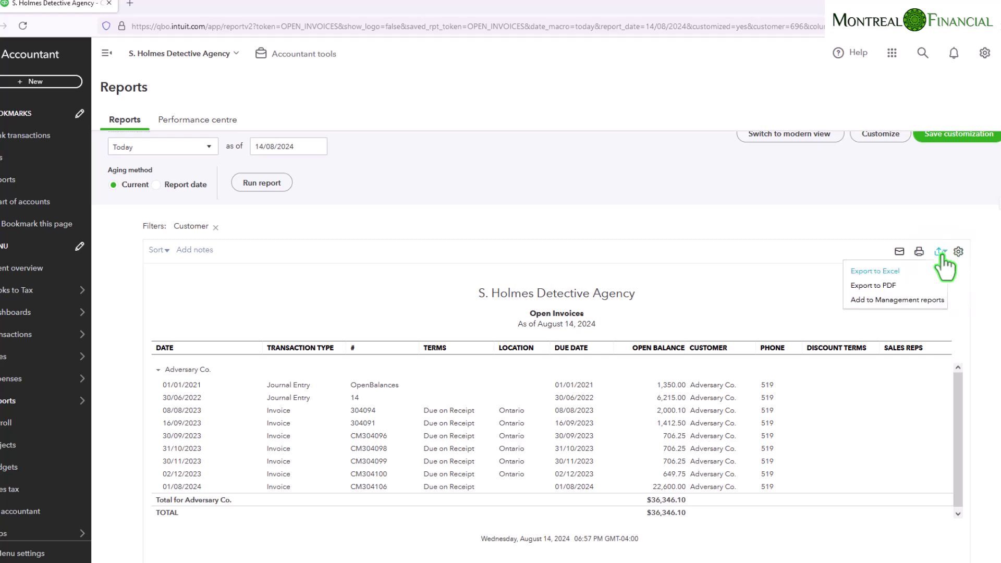
click(898, 272)
scroll(581, 271, up, 1)
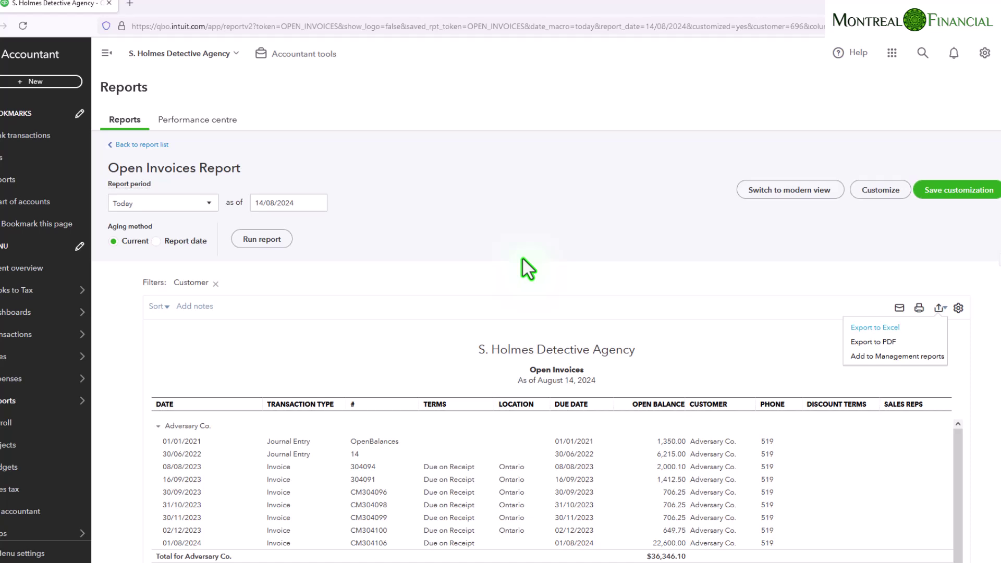
Return to the Reports list and bring the Who owes you reports into view.
click(16, 410)
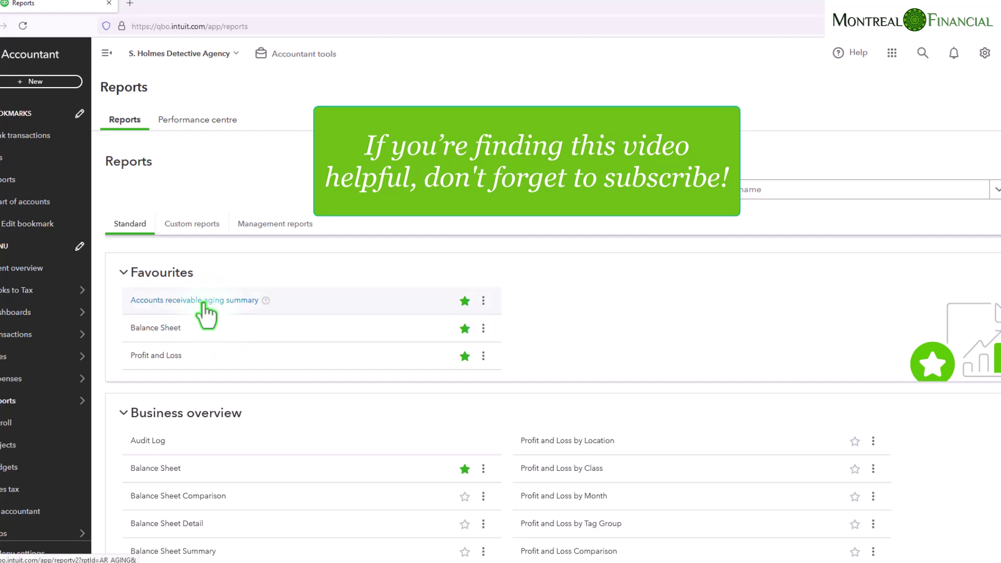
scroll(276, 380, down, 10)
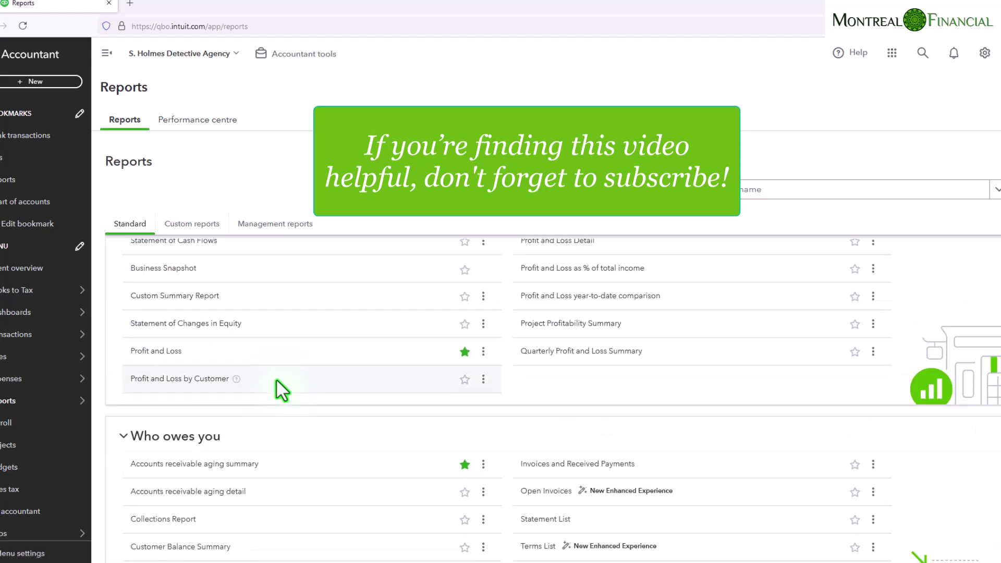
scroll(277, 375, up, 2)
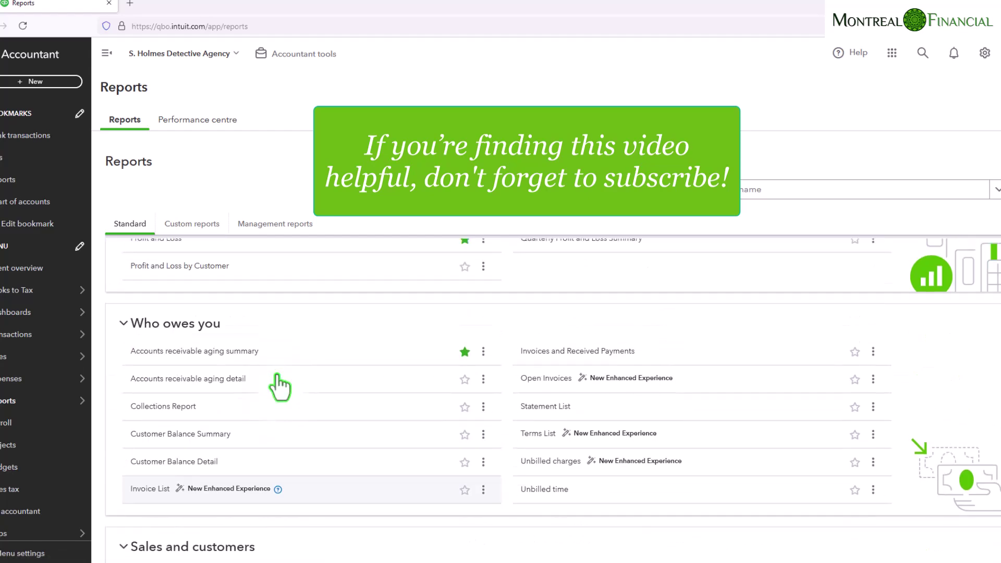
Open the Accounts receivable aging summary report, totalling $48,906.10 across four customers.
click(179, 354)
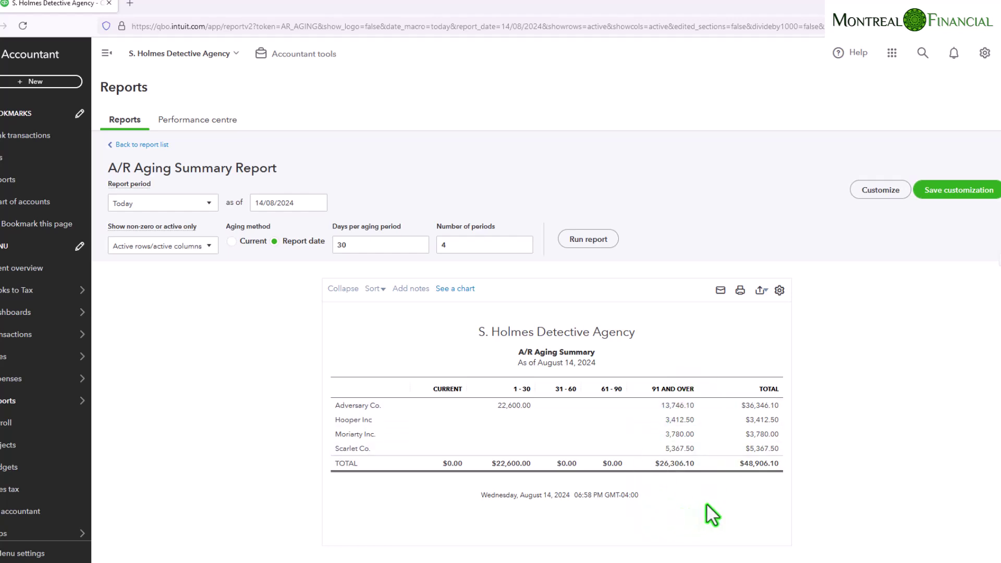
click(759, 463)
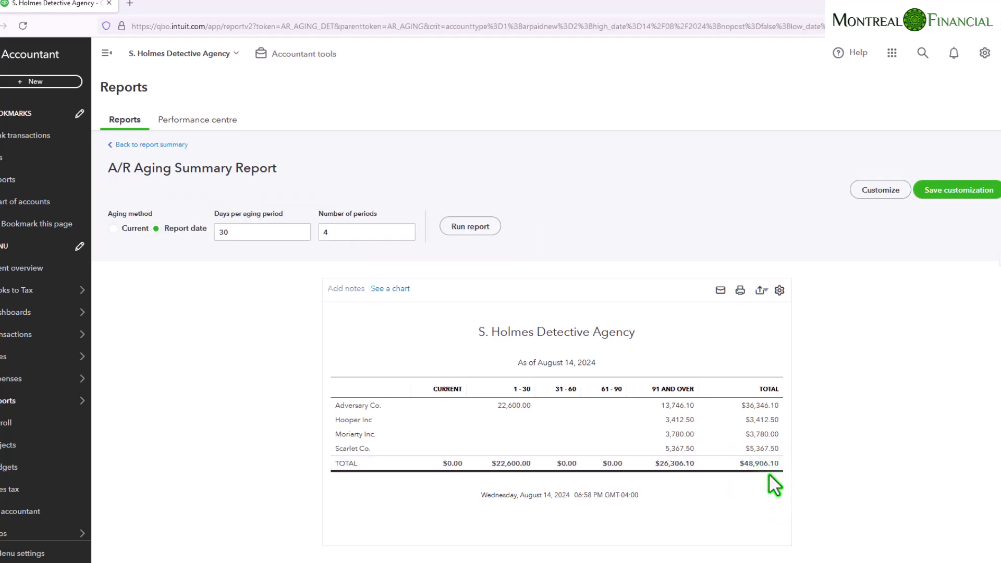
scroll(697, 386, down, 3)
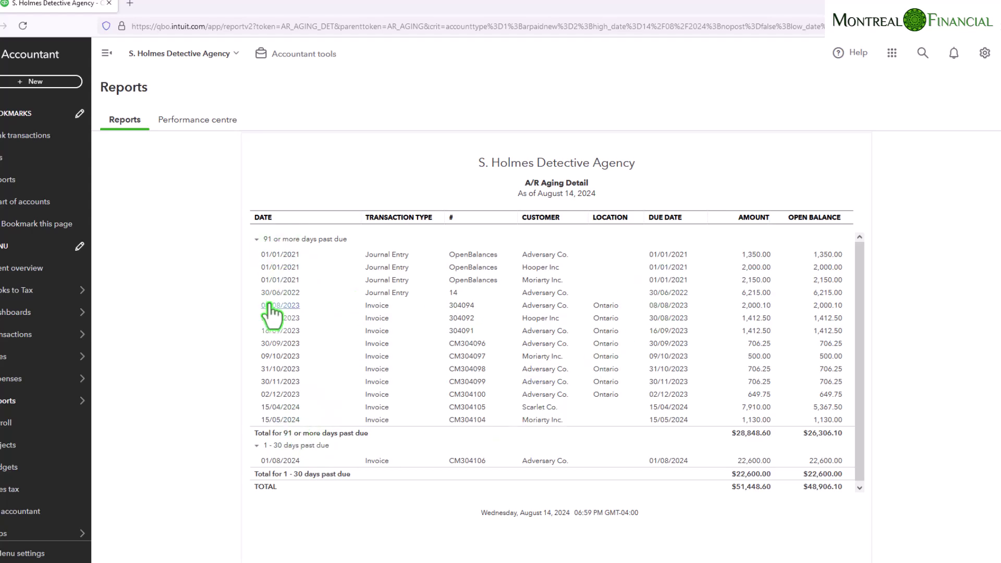
scroll(691, 428, up, 1)
scroll(851, 293, up, 2)
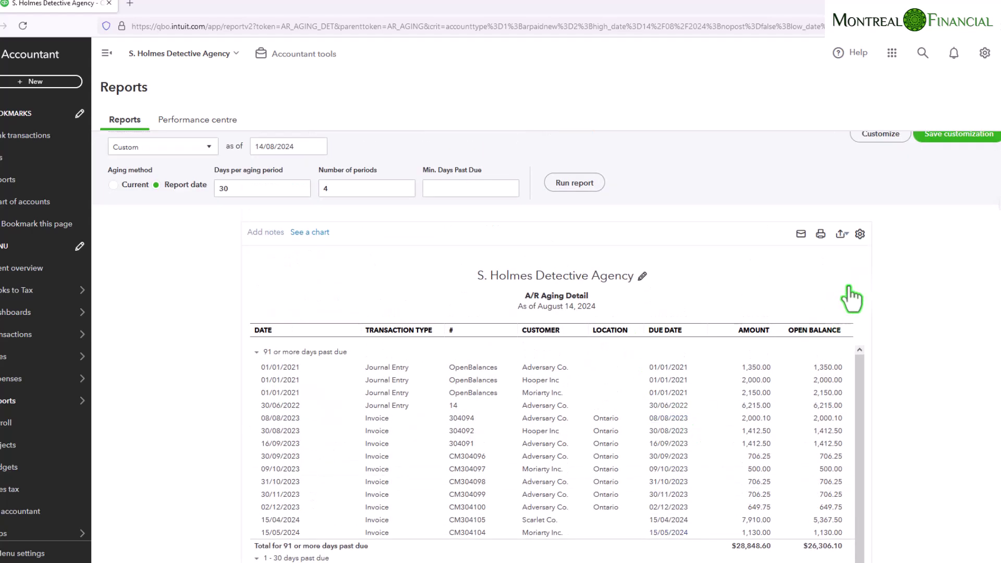
scroll(886, 331, up, 1)
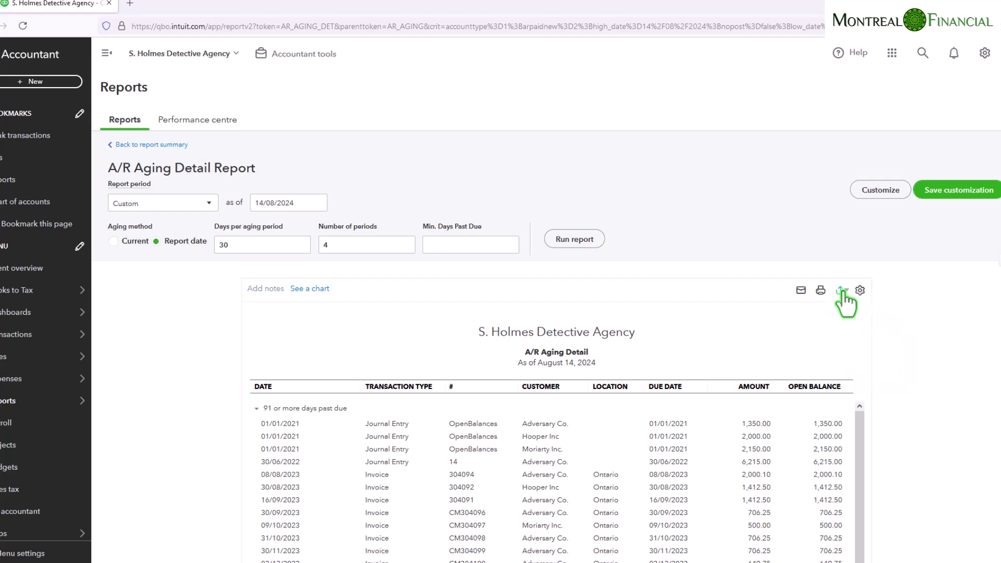
scroll(834, 334, down, 2)
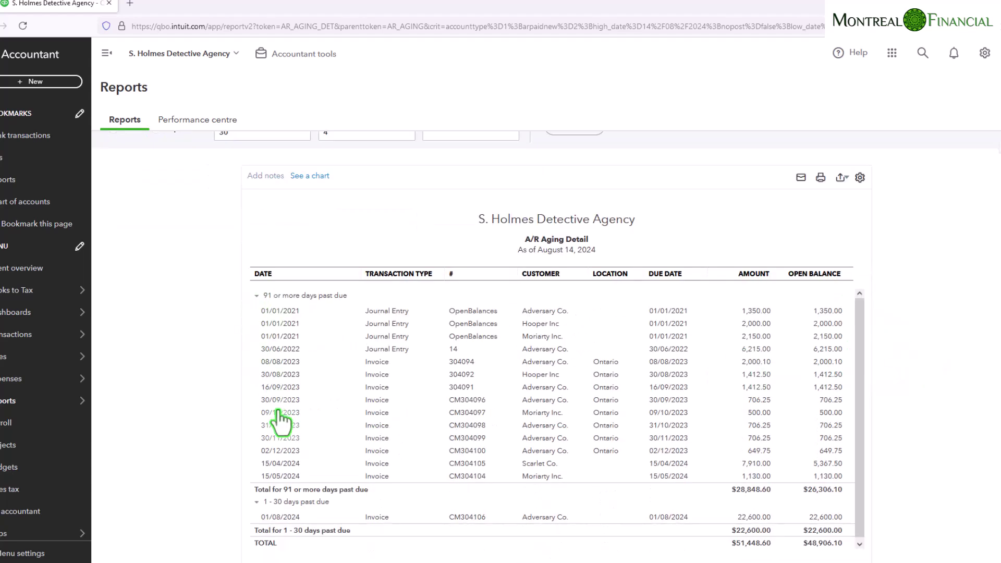
scroll(900, 418, up, 2)
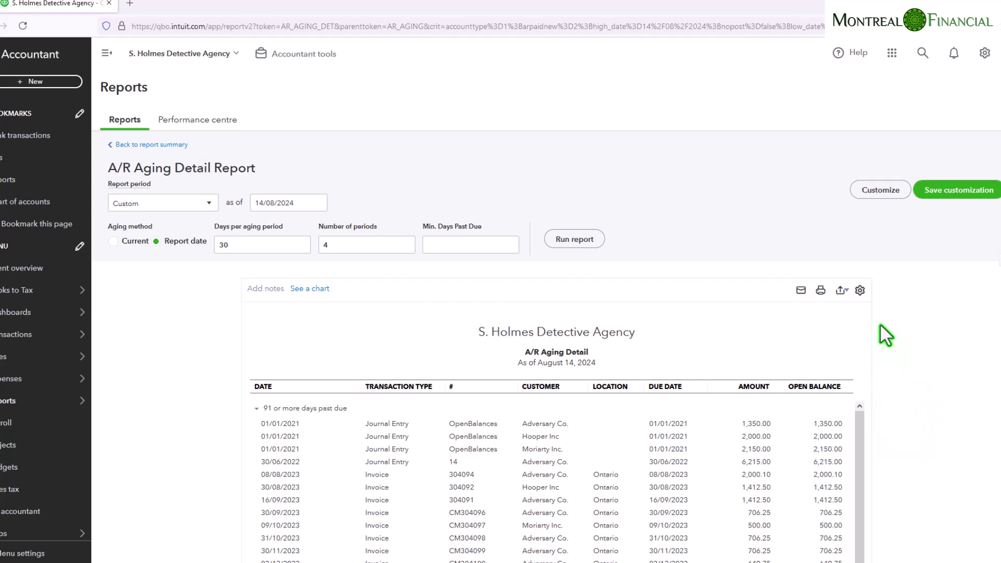
Add a Sales Reps column to the A/R Aging Detail report, keeping the Amount column.
click(859, 289)
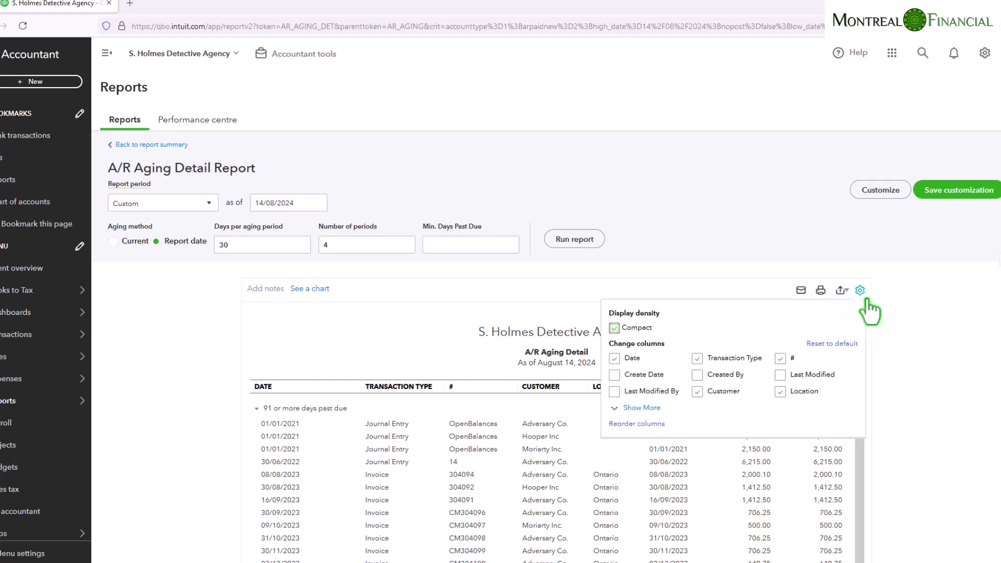
click(932, 326)
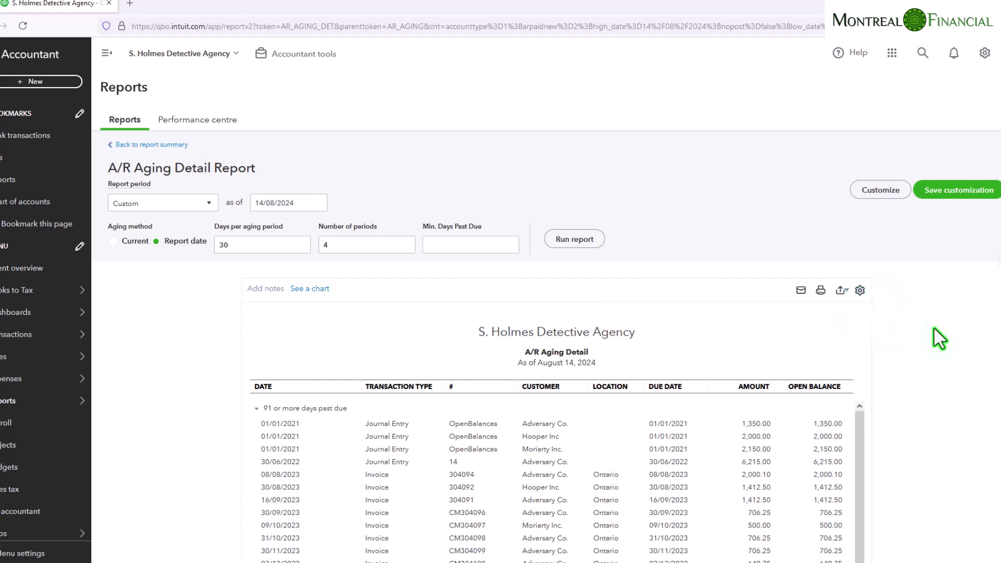
click(841, 291)
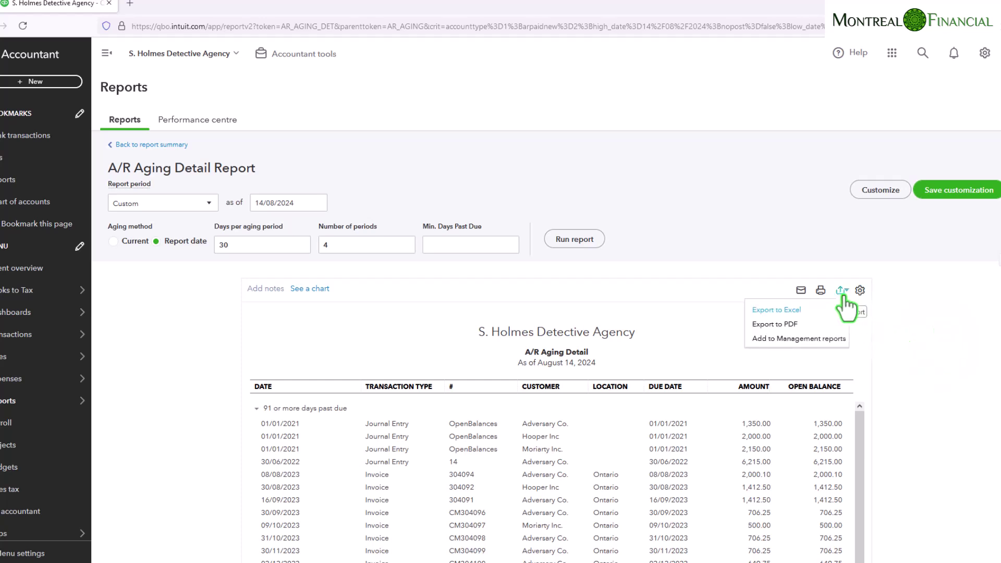
click(859, 290)
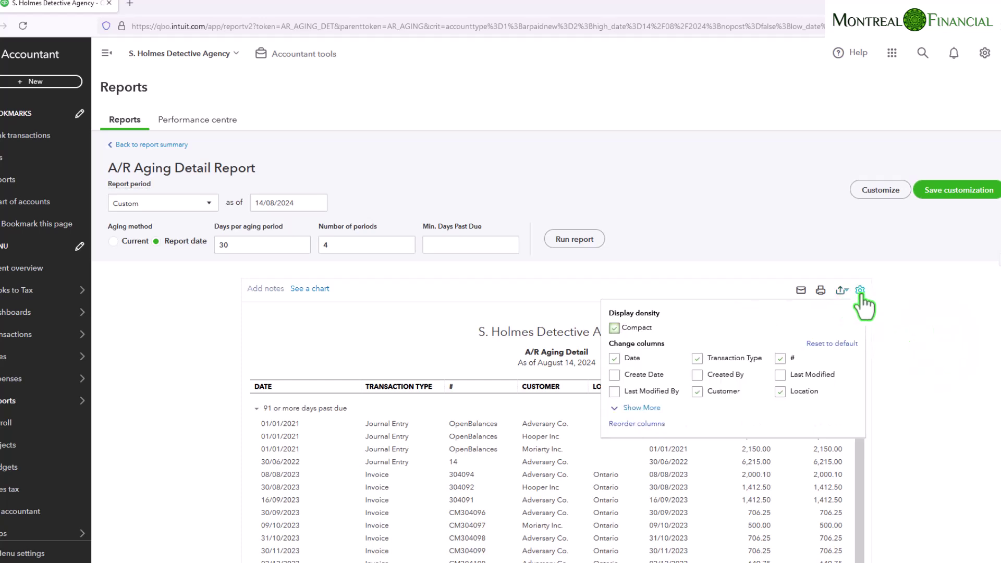
click(637, 409)
scroll(948, 423, down, 2)
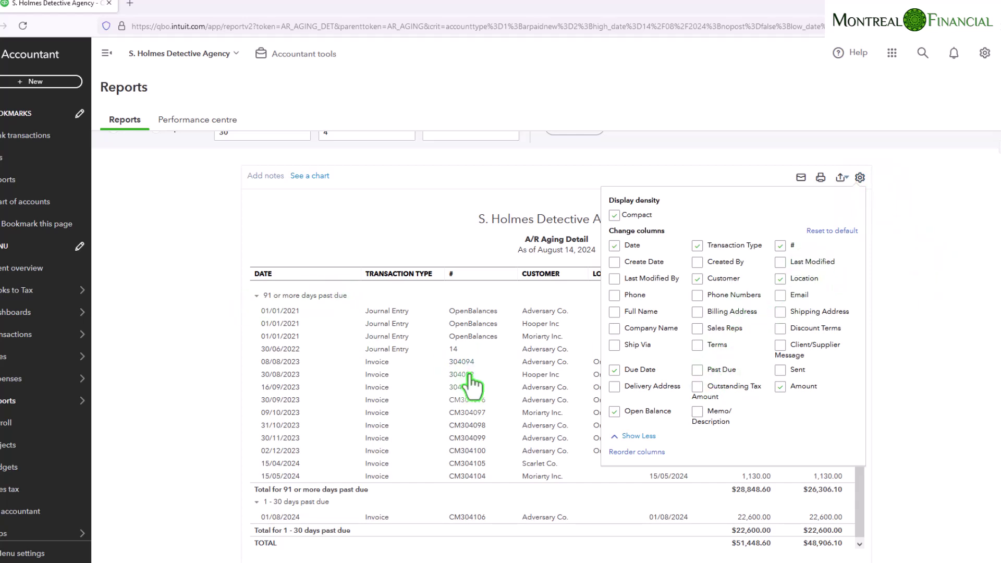
click(697, 329)
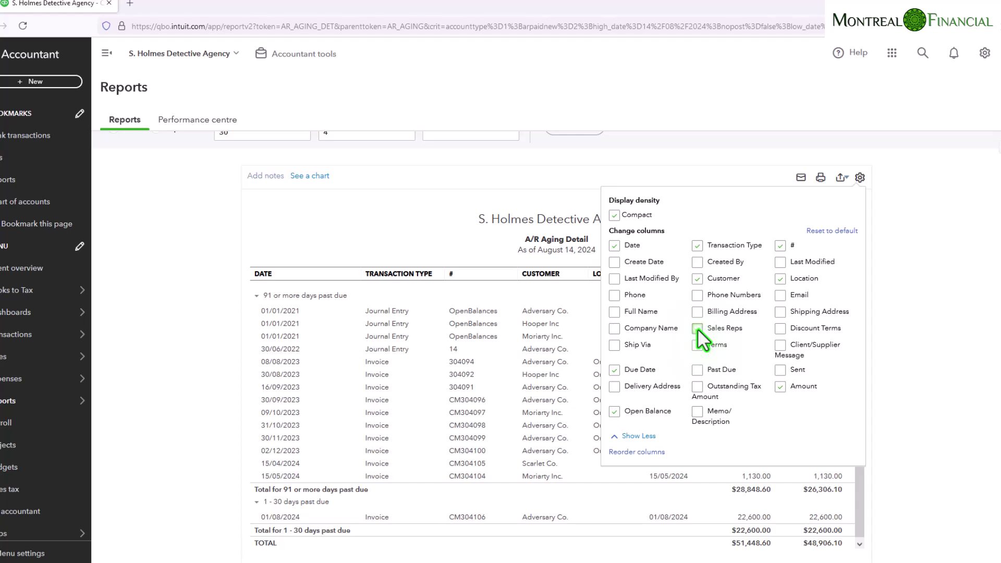
click(779, 386)
click(932, 292)
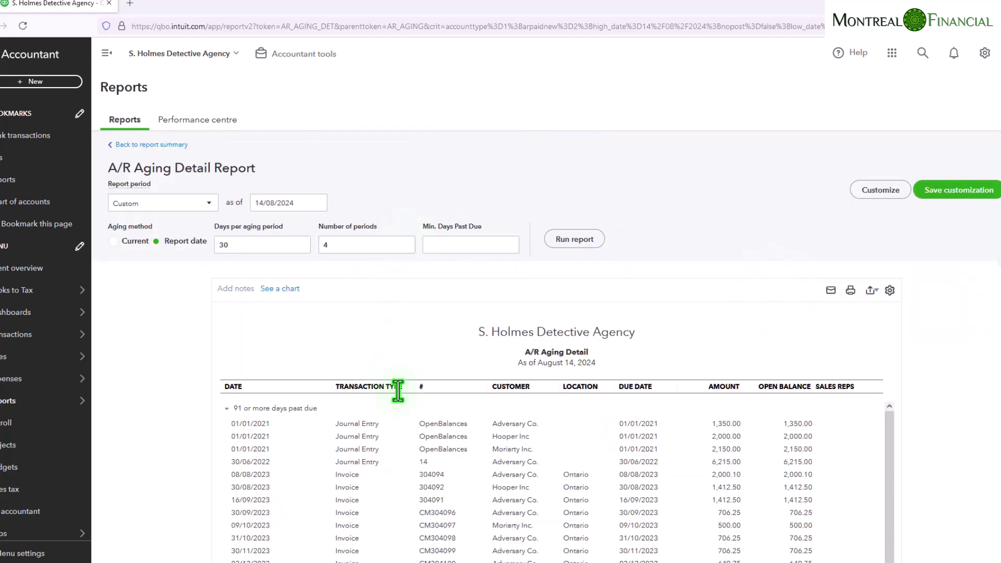
Go back from the A/R Aging Detail to the A/R Aging Summary report.
scroll(365, 365, down, 3)
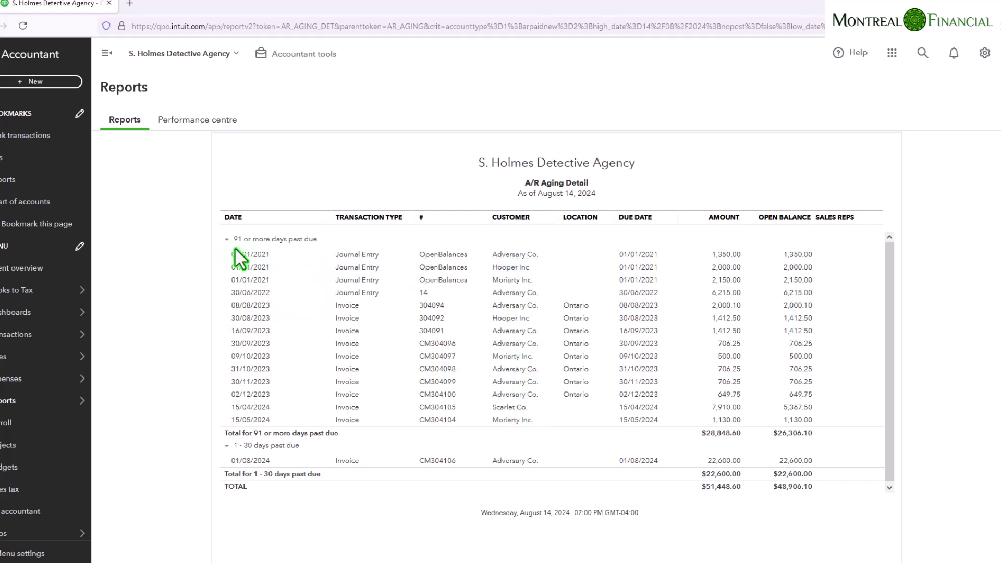
scroll(319, 408, up, 3)
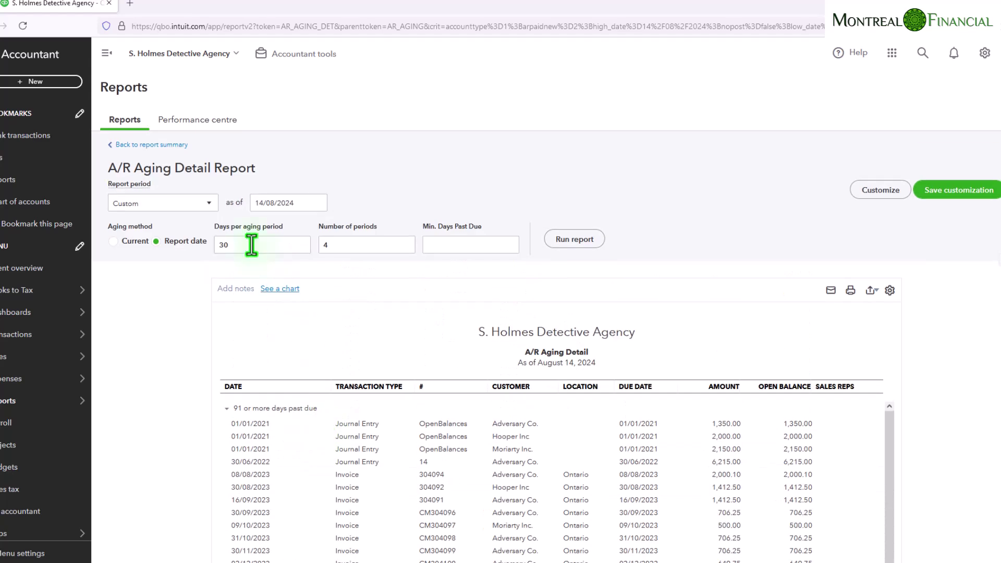
click(151, 145)
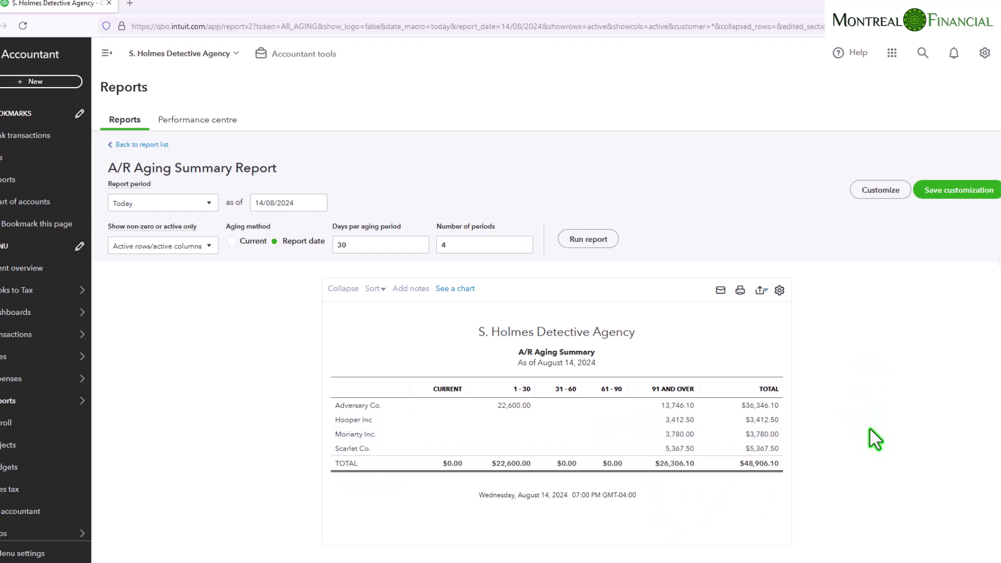
Review the A/R Aging Summary and bring up the Sales pages menu.
scroll(876, 368, down, 1)
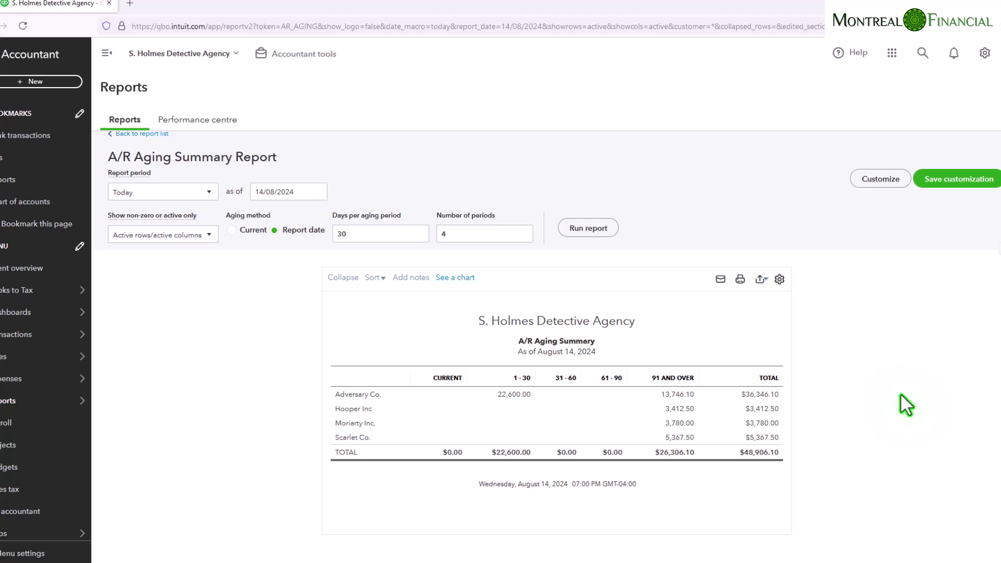
mouse_move(33, 361)
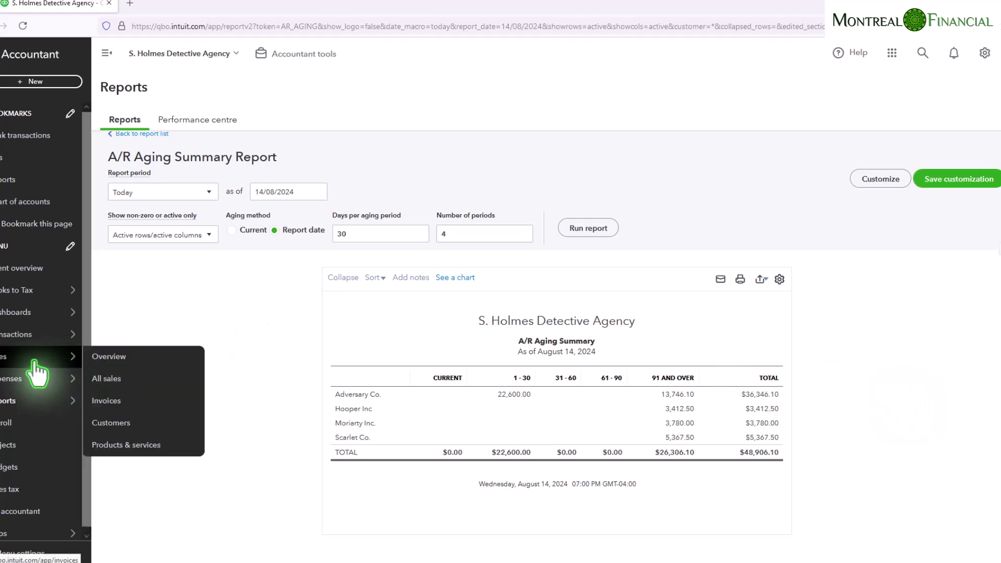
From the Invoices list, start a payment reminder for invoice CM304106 ($22,600.00).
click(106, 404)
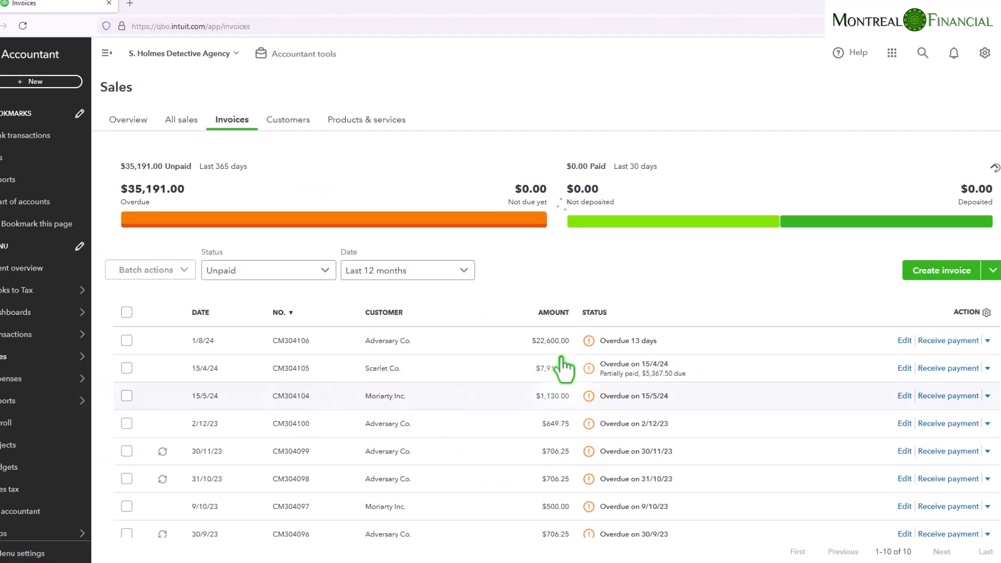
click(987, 342)
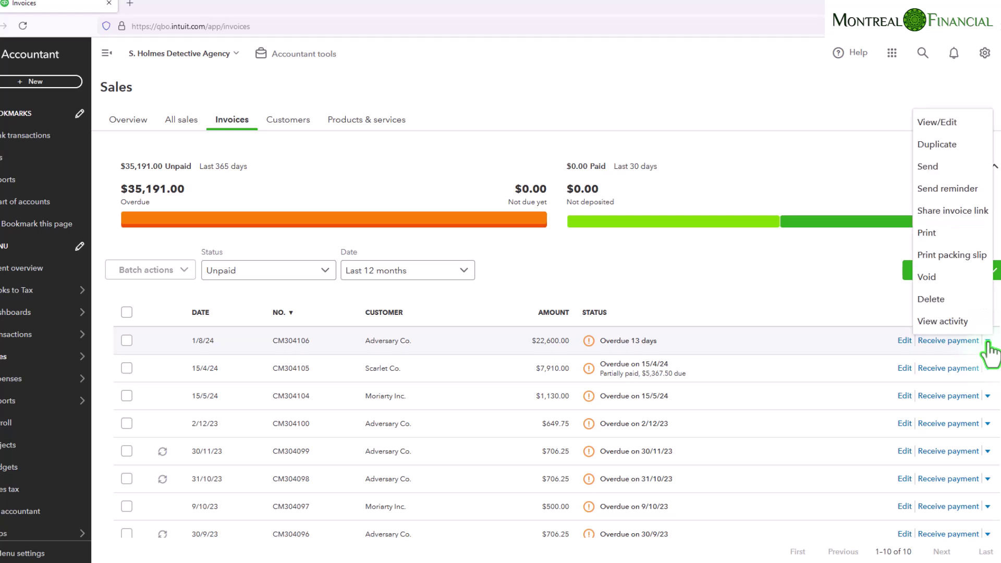
click(957, 189)
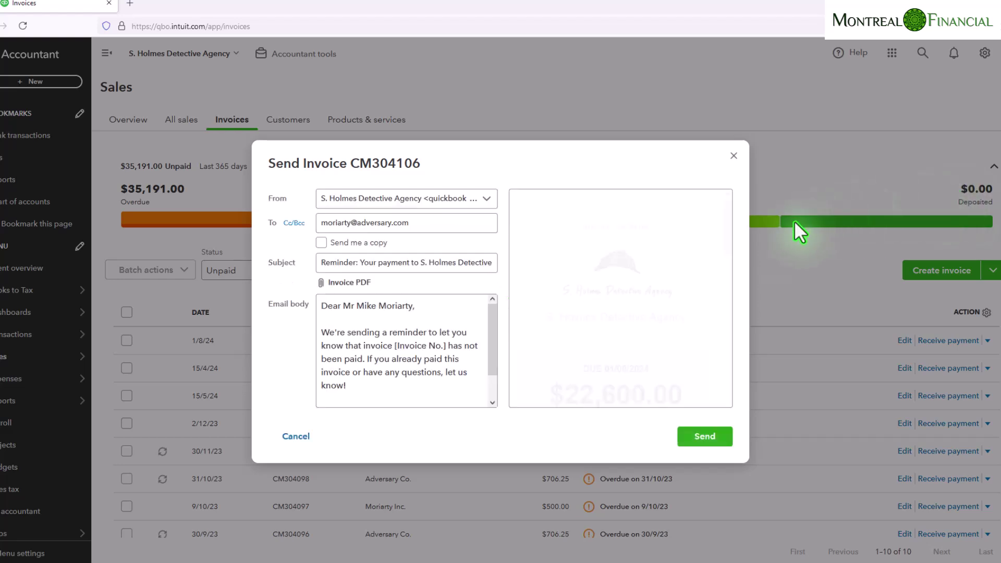
Read through the CM304106 reminder email body, then close it without sending.
click(414, 339)
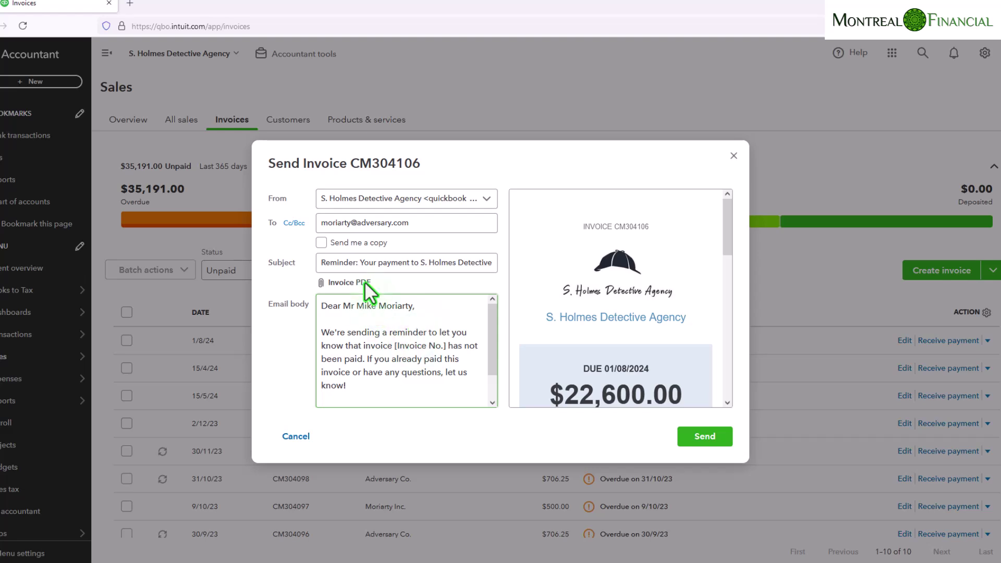
scroll(346, 339, down, 2)
scroll(324, 328, up, 2)
click(319, 334)
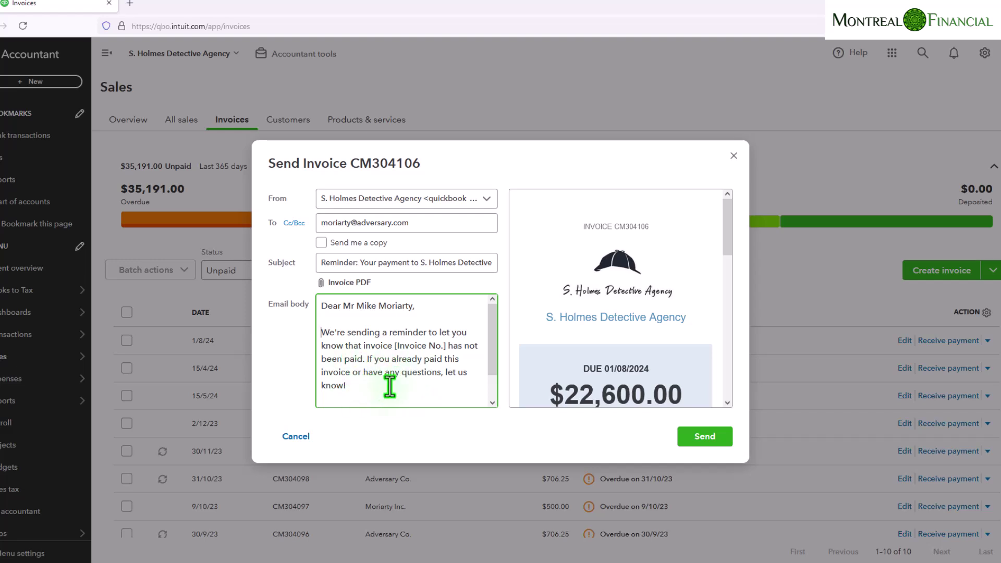
scroll(389, 386, down, 1)
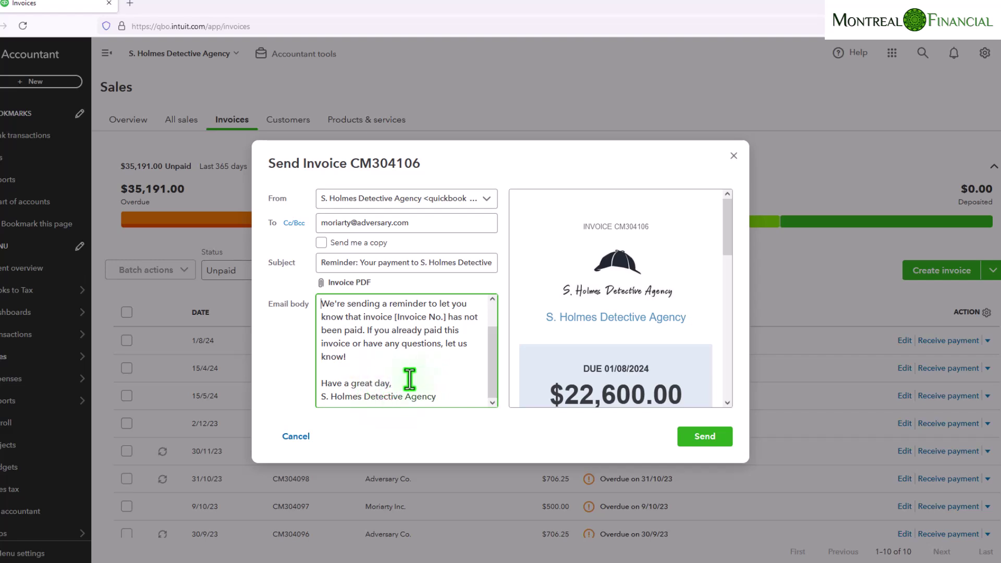
scroll(410, 379, up, 1)
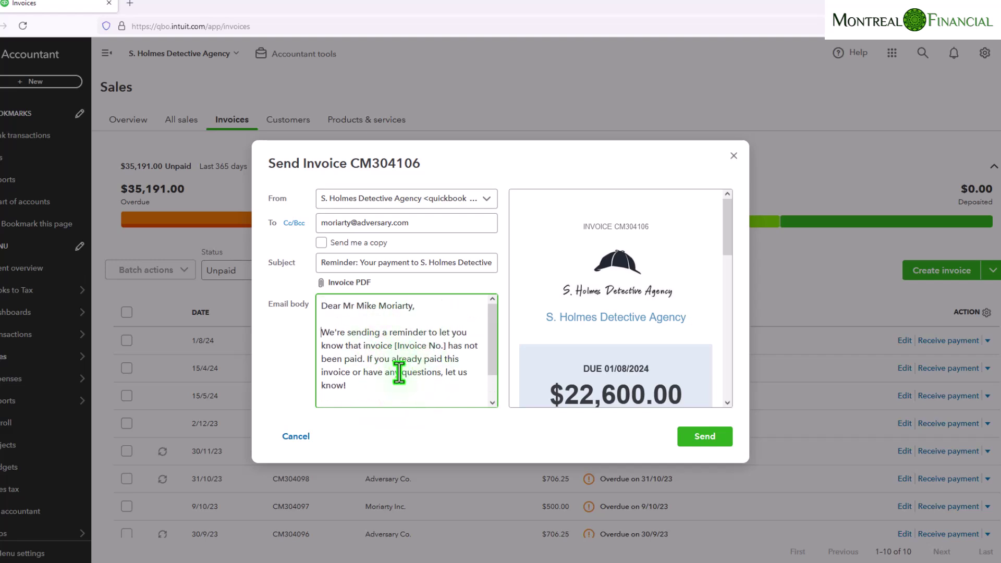
scroll(418, 386, down, 1)
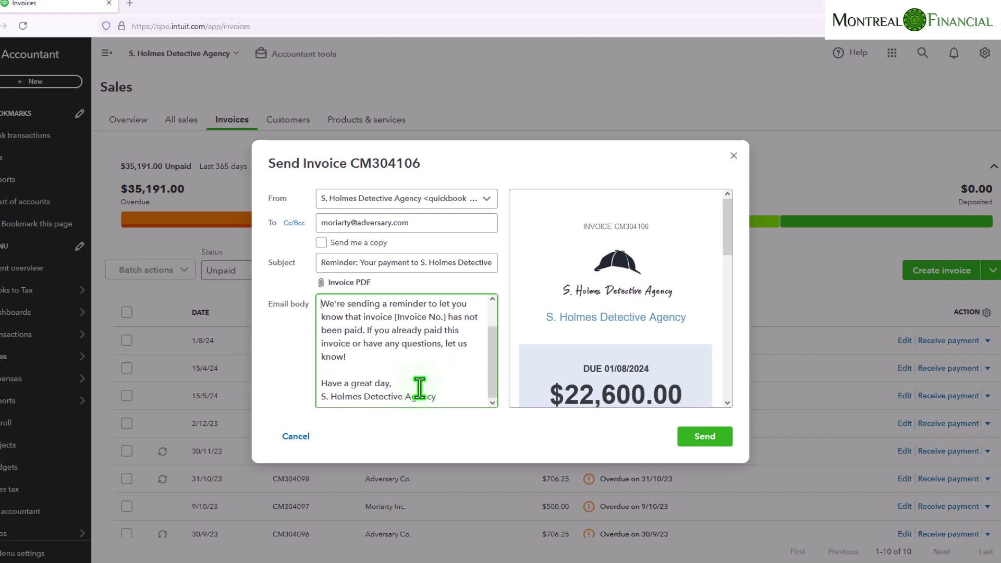
scroll(416, 378, up, 1)
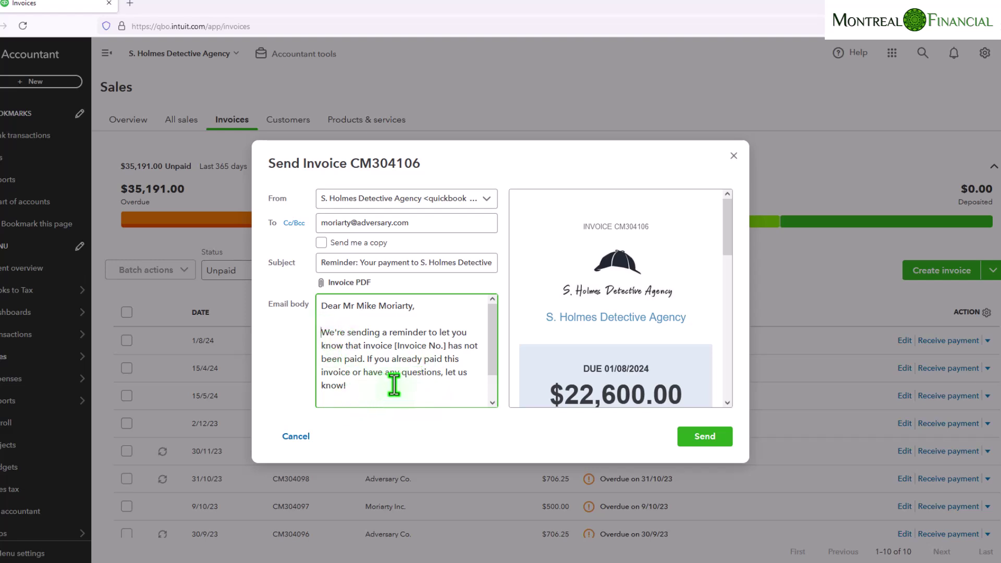
click(734, 156)
click(989, 344)
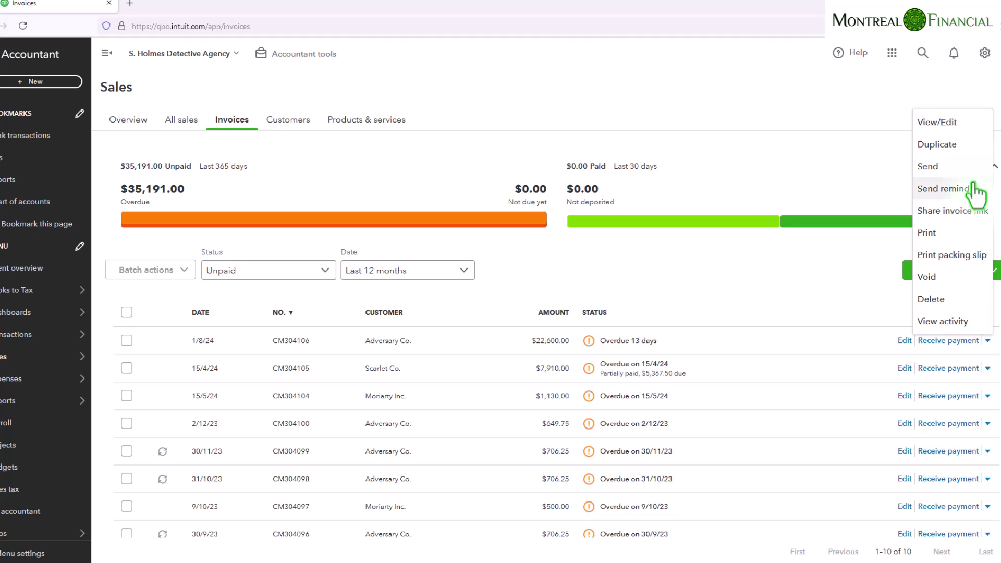
click(987, 368)
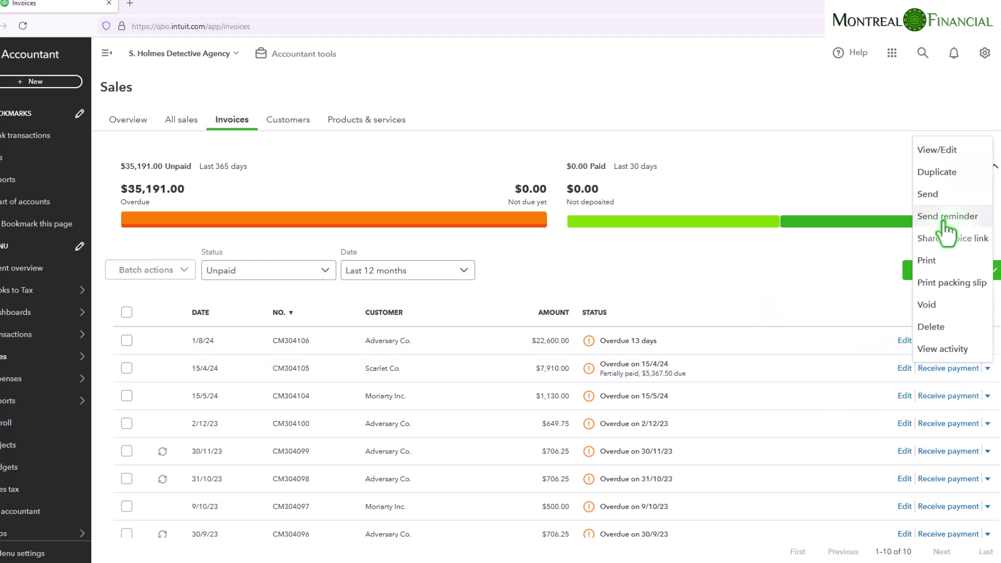
click(944, 218)
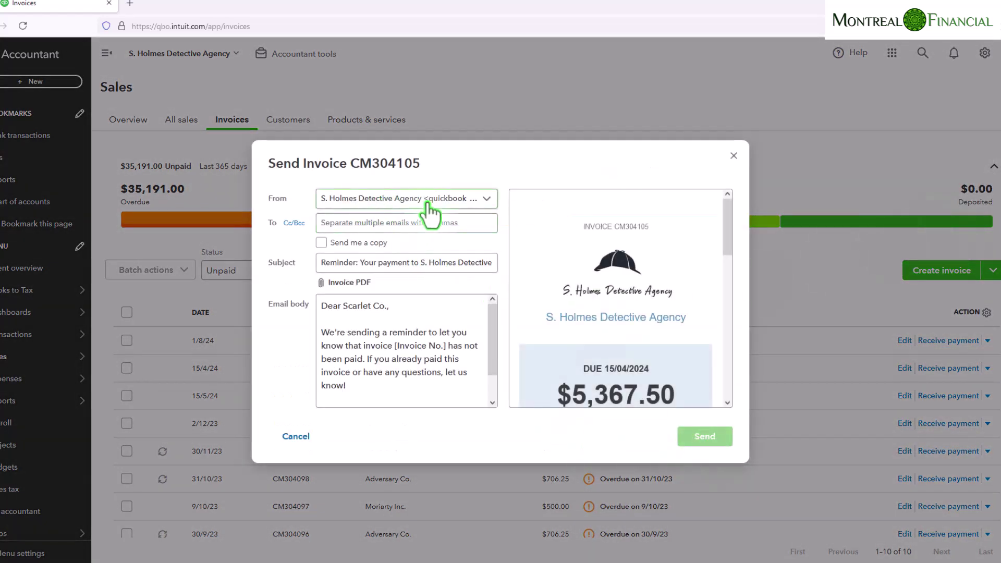
click(379, 224)
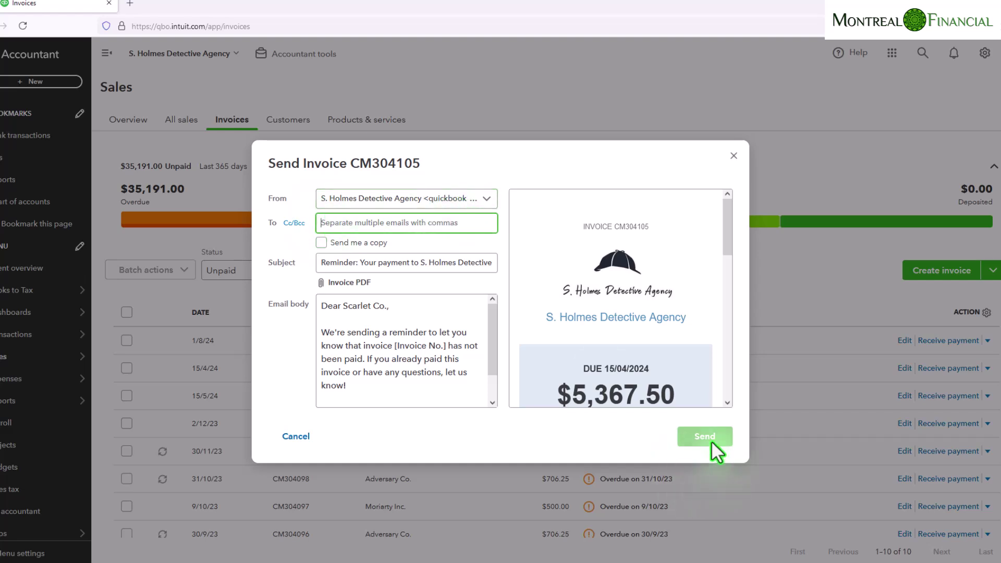
scroll(618, 376, down, 10)
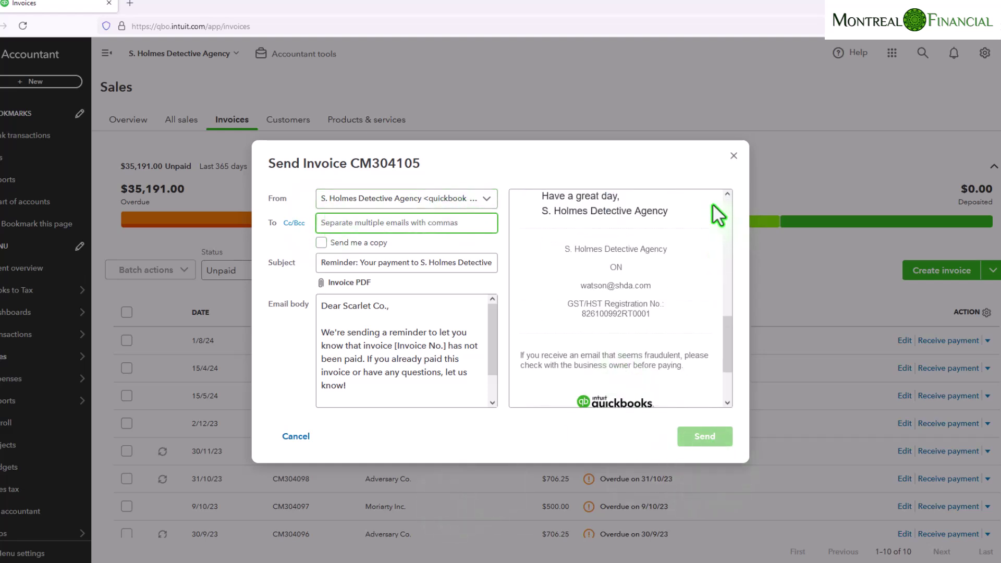
click(733, 156)
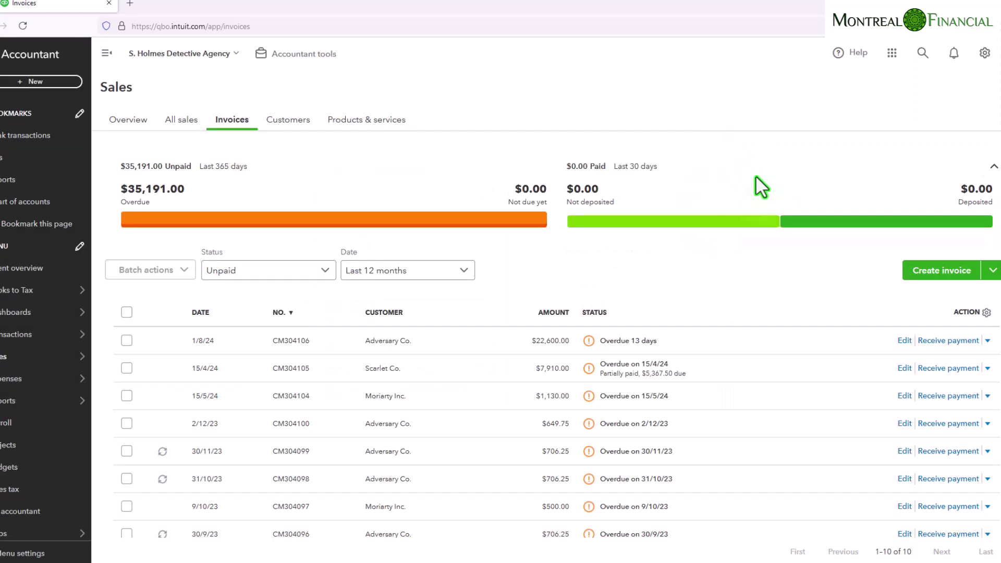